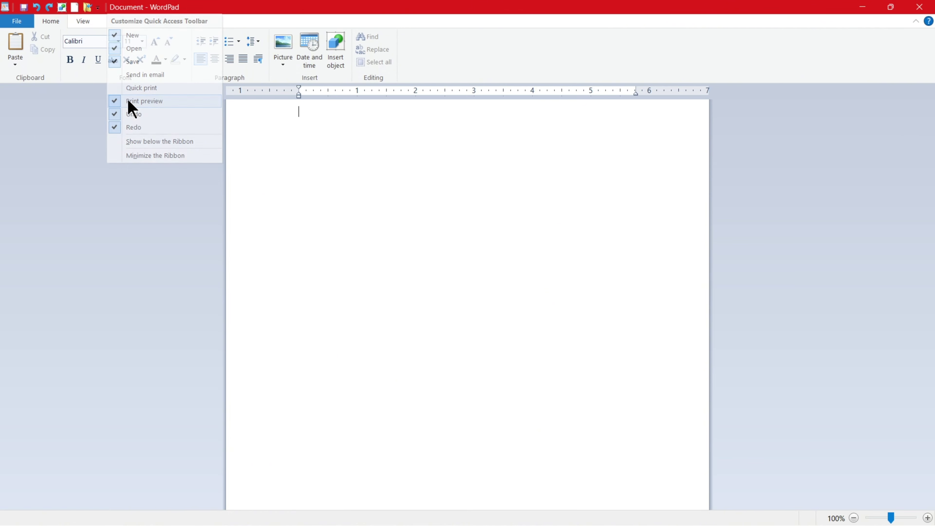
Show the Quick Access Toolbar below the Ribbon and return it to its place above the Ribbon
{"action": "left_click", "coordinate": [98, 7]}
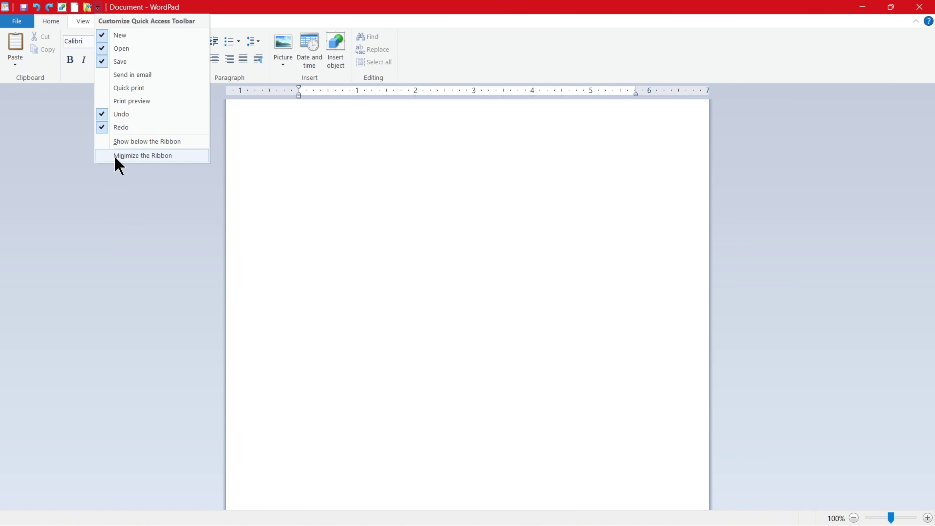
{"action": "left_click", "coordinate": [131, 141]}
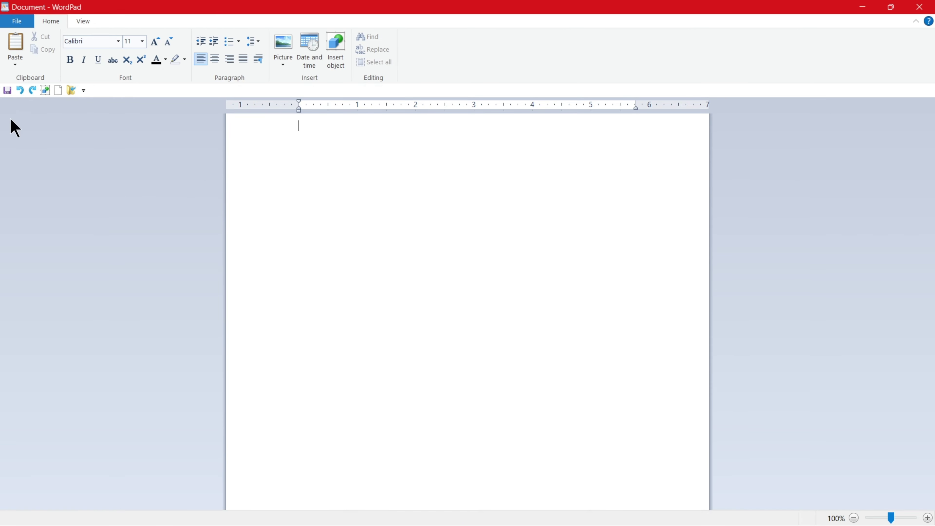
{"action": "left_click", "coordinate": [84, 91]}
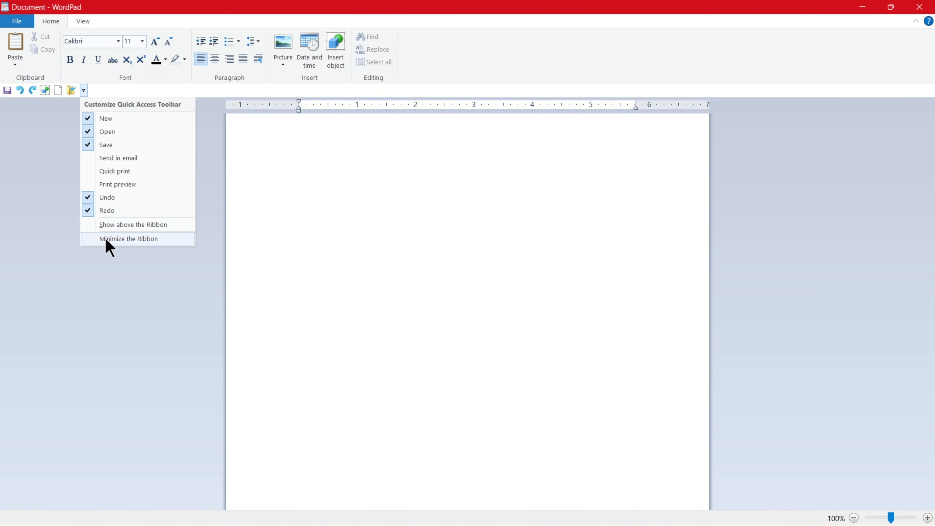
{"action": "left_click", "coordinate": [129, 226]}
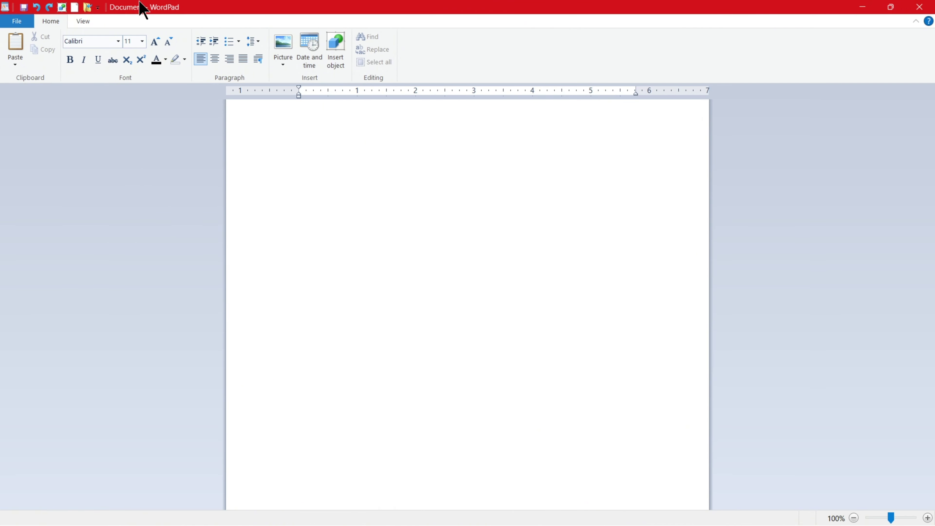
Minimize the Ribbon and restore it to full display, two times in a row
{"action": "left_click", "coordinate": [98, 8]}
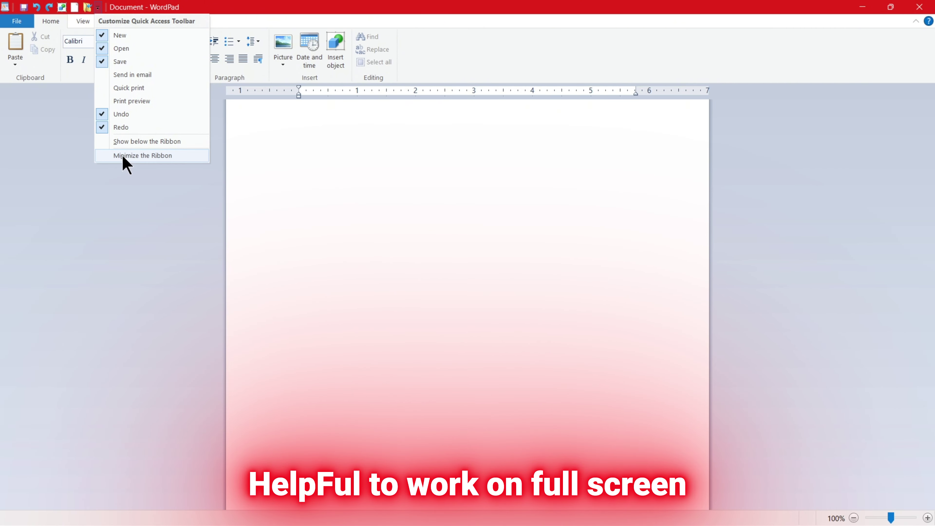
{"action": "left_click", "coordinate": [418, 91]}
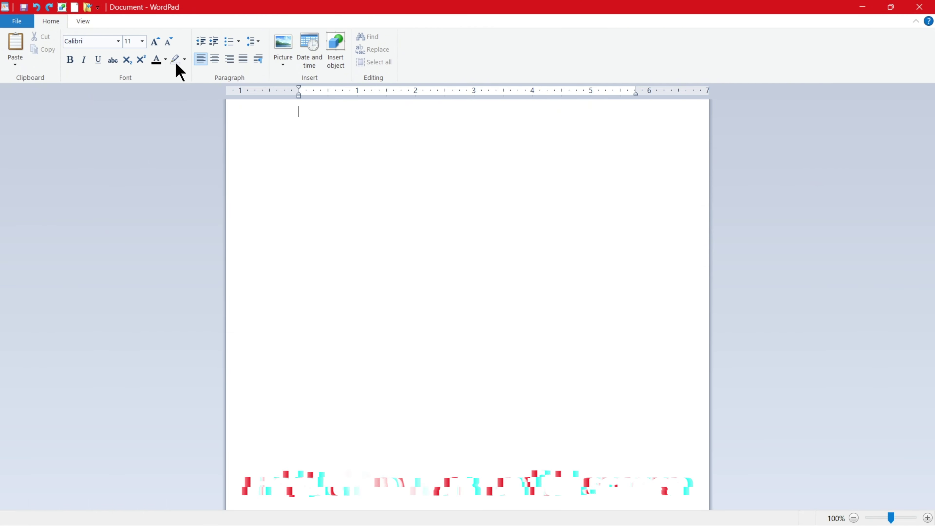
{"action": "left_click", "coordinate": [98, 7]}
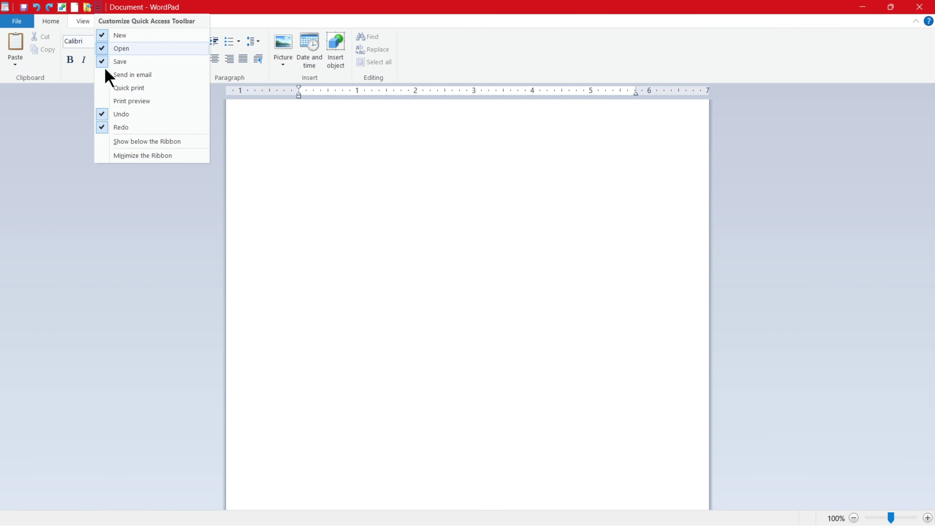
{"action": "left_click", "coordinate": [125, 158]}
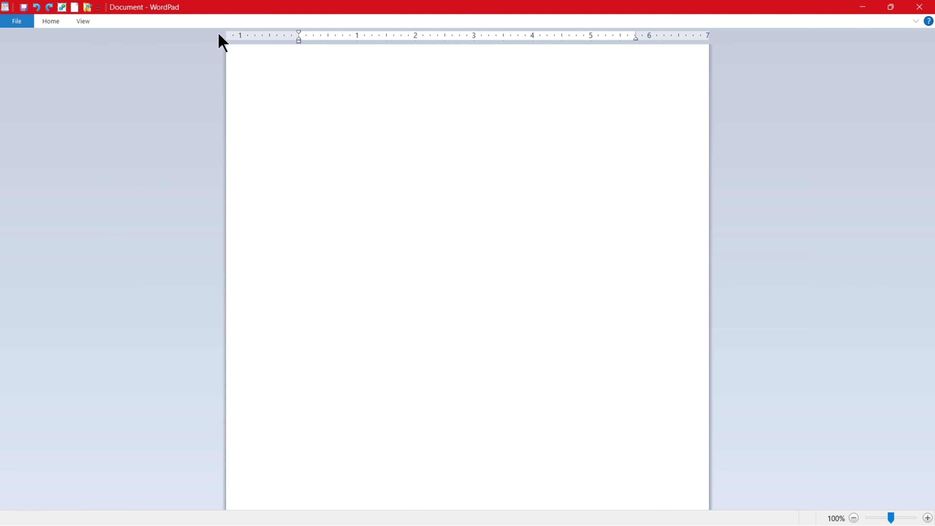
{"action": "left_click", "coordinate": [99, 8]}
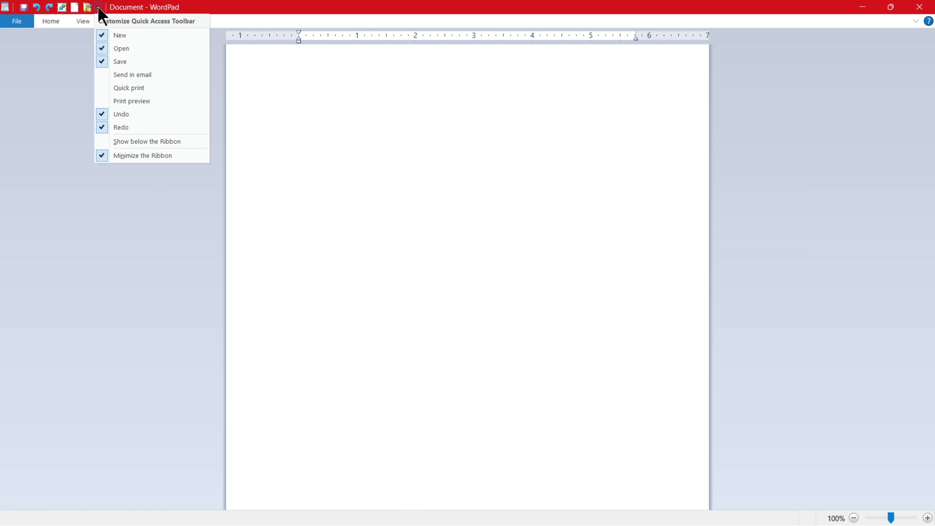
{"action": "left_click", "coordinate": [122, 157]}
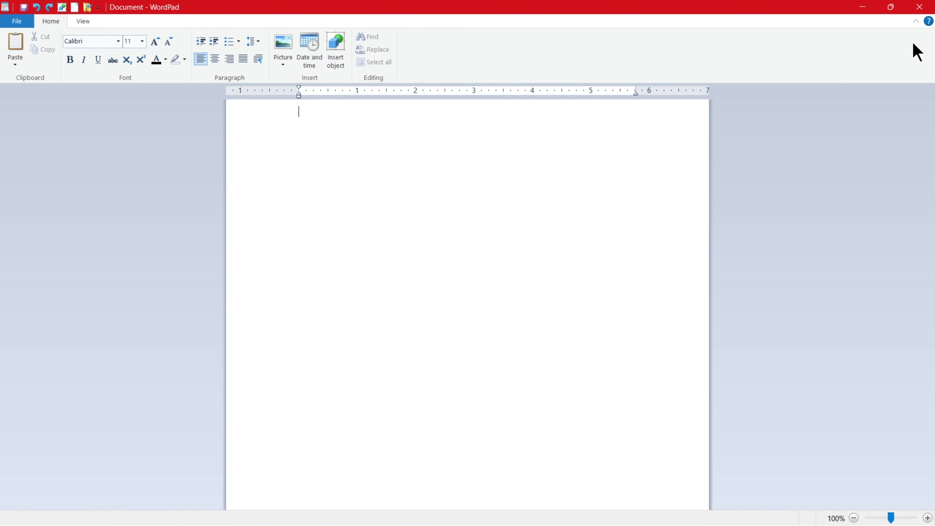
{"action": "left_click", "coordinate": [916, 23]}
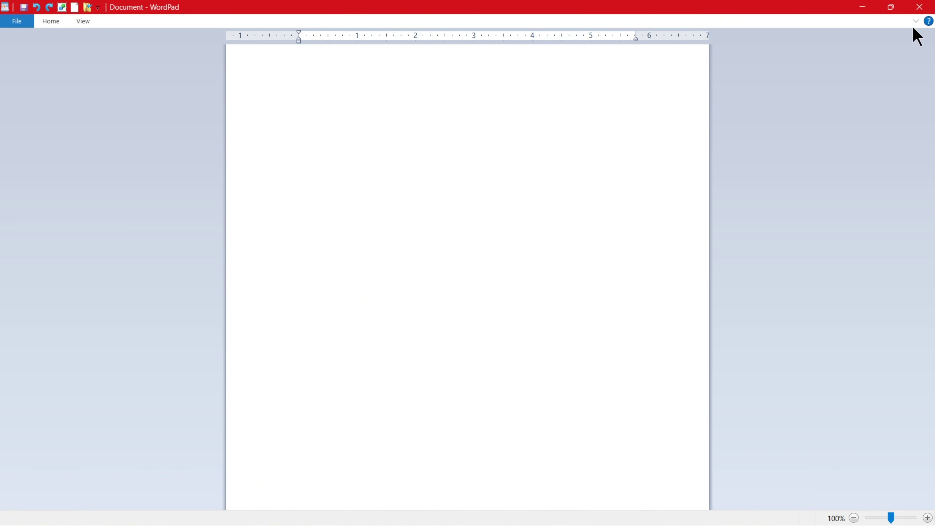
{"action": "left_click", "coordinate": [916, 21]}
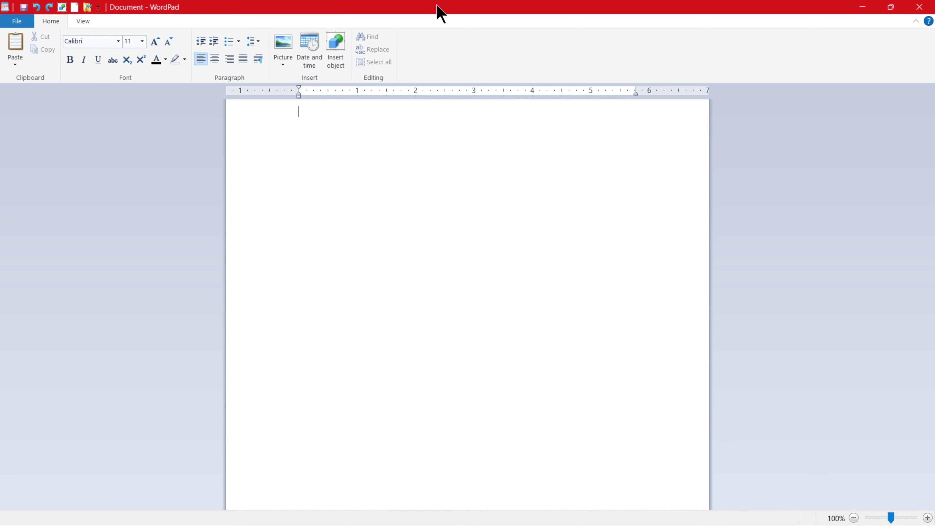
Restore the document window down and maximize it again, two times in a row
{"action": "double_click", "coordinate": [438, 15]}
{"action": "double_click", "coordinate": [434, 71]}
{"action": "double_click", "coordinate": [407, 6]}
{"action": "double_click", "coordinate": [425, 73]}
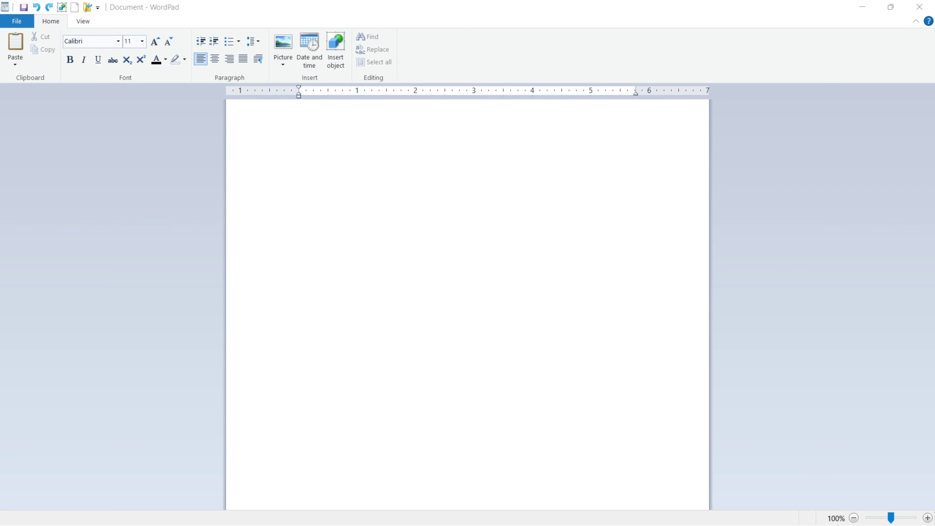
Fill the blank page with the five sample paragraphs beginning "Video provides a powerful way to help you prove your point."
{"action": "left_click", "coordinate": [482, 243]}
{"action": "type", "text": "Video provides a powerful way to help you prove your point. When you click Online Video, you can paste in the embed code for the video you want to add. You can also type a keyword to search online for the video that best fits your document. To make your document look professionally produced, Word provides header, footer, cover page, and text box designs that complement each other. For example, you can add a matching cover page, header, and sidebar. Click Insert and then choose the elements you want from the different galleries. Themes and styles also help keep your document coordinated. When you click Design and choose a new Theme, the pictures, charts, and SmartArt graphics change to match your new theme. When you apply styles, your headings change to match the new theme. Save time in Word with new buttons that show up where you need them. To change the way a picture fits in your document, click it and a button for layout options appears next to it. When you work on a table, click where you want to add a row or a column, and then click the plus sign. Reading is easier, too, in the new Reading view. You can collapse parts of the document and focus on the text you want. If you need to stop reading before you reach the end, Word remembers where you left off - even on another device."}
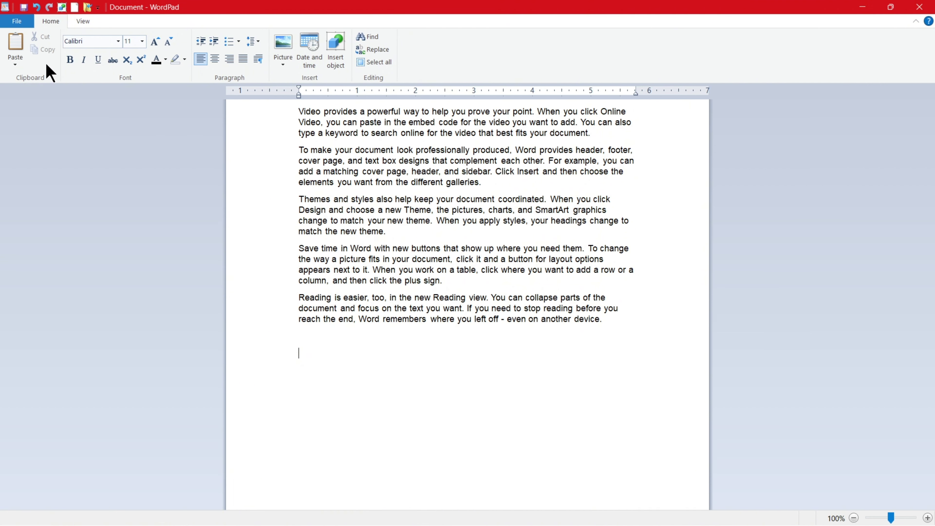
{"action": "left_click", "coordinate": [359, 160]}
{"action": "left_click_drag", "start_coordinate": [404, 112], "coordinate": [297, 112]}
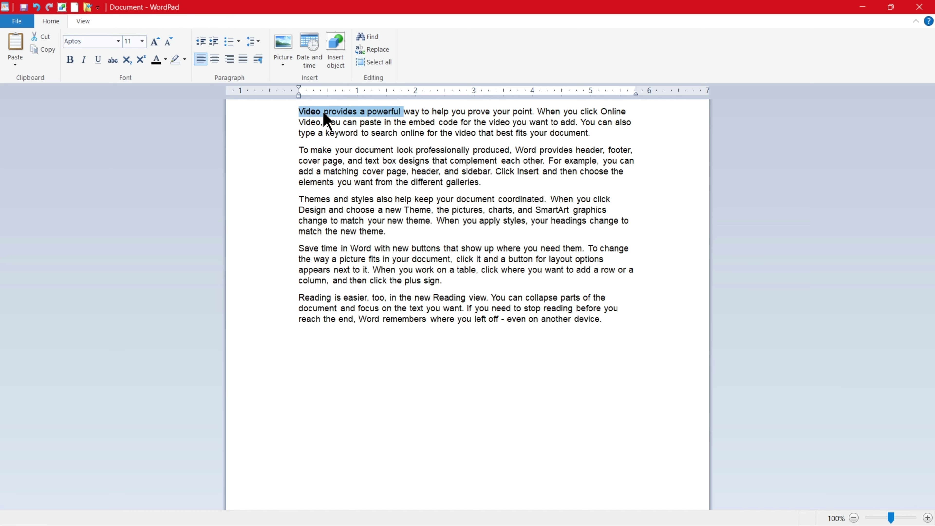
Add a heading line reading "SOTRY OF THE KING" in capitals above the first paragraph
{"action": "key", "text": "ctrl+Home"}
{"action": "key", "text": "Return"}
{"action": "key", "text": "Up"}
{"action": "key", "text": "Caps_Lock"}
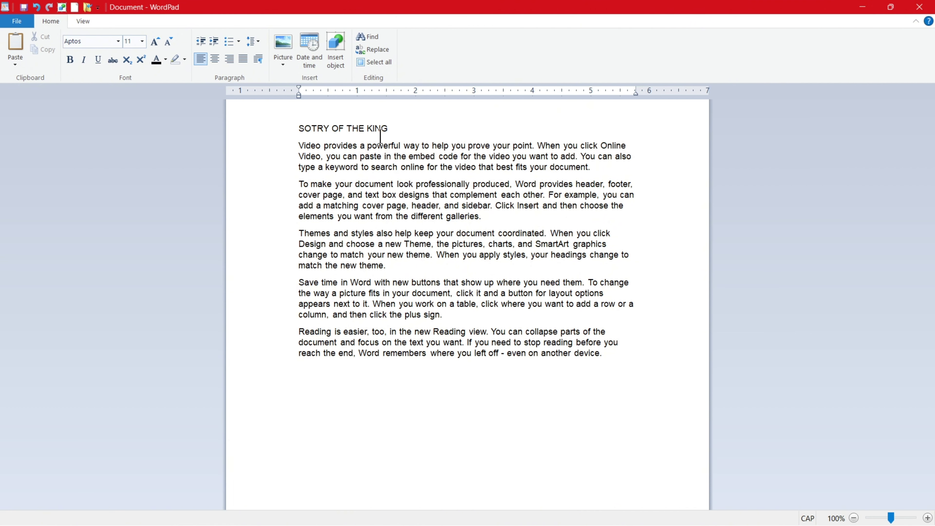
Cut the heading "SOTRY OF THE KING" and paste it on a new line after the second paragraph
{"action": "left_click_drag", "start_coordinate": [401, 129], "coordinate": [272, 137]}
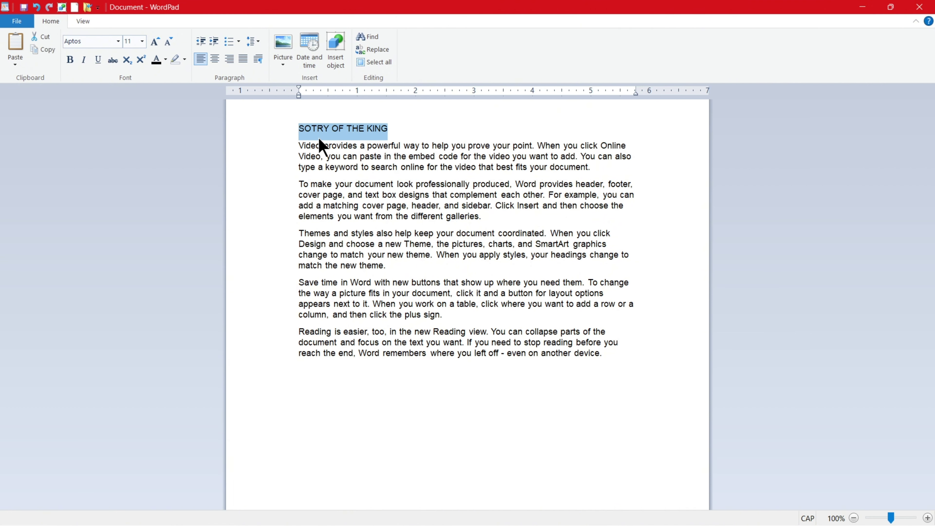
{"action": "left_click_drag", "start_coordinate": [403, 129], "coordinate": [319, 131]}
{"action": "key", "text": "ctrl+c"}
{"action": "left_click", "coordinate": [42, 37]}
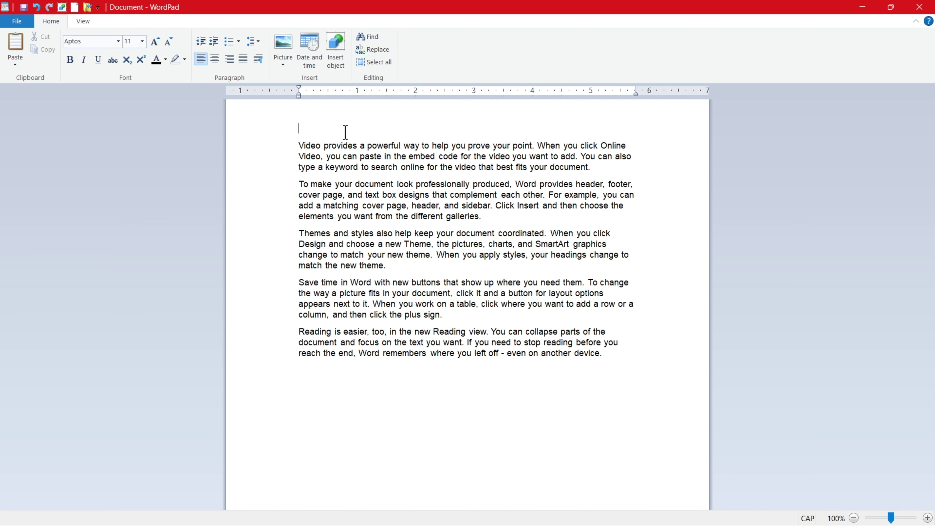
{"action": "left_click", "coordinate": [493, 218]}
{"action": "key", "text": "Return"}
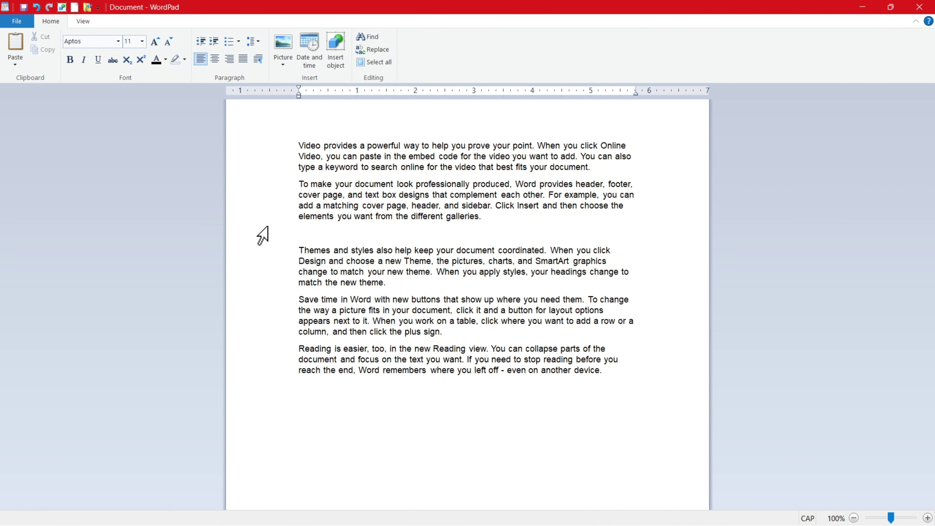
{"action": "left_click", "coordinate": [16, 44]}
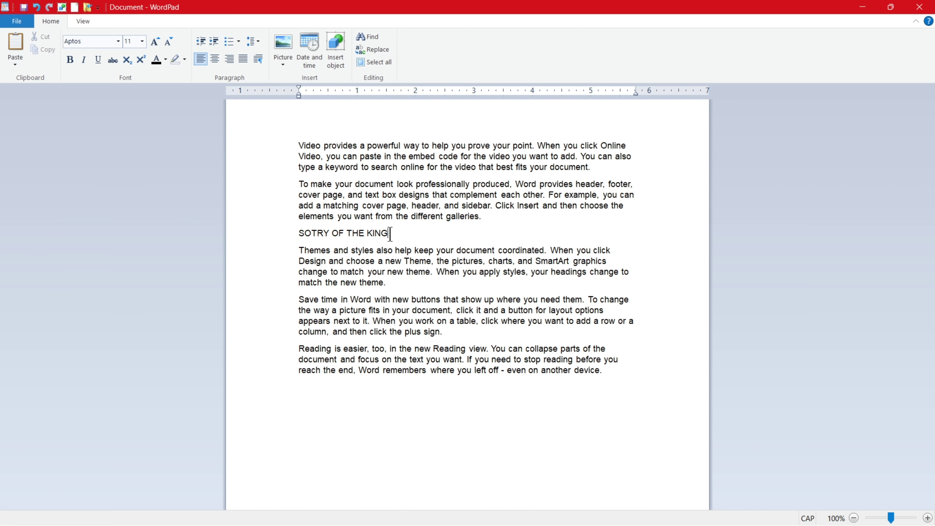
Copy the heading "SOTRY OF THE KING" and paste the copy on the empty line above the first paragraph
{"action": "left_click_drag", "start_coordinate": [394, 234], "coordinate": [288, 233]}
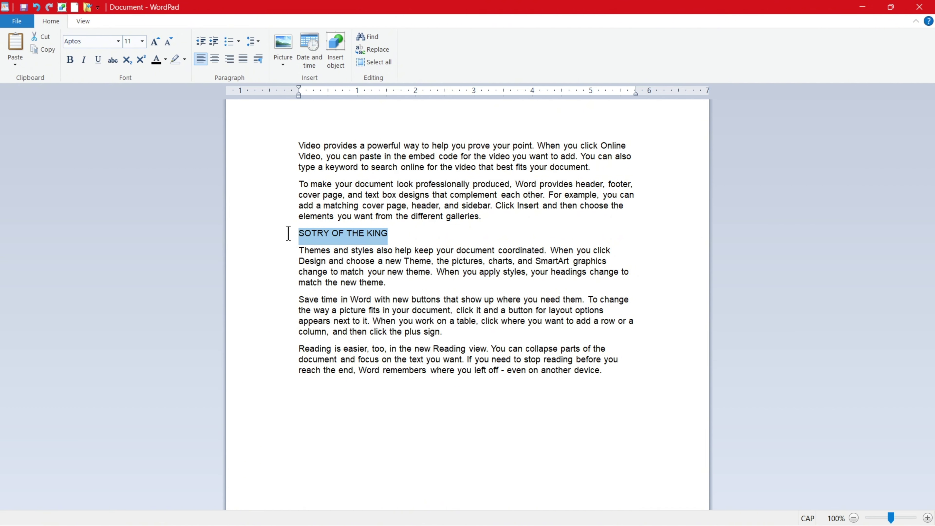
{"action": "left_click", "coordinate": [43, 55]}
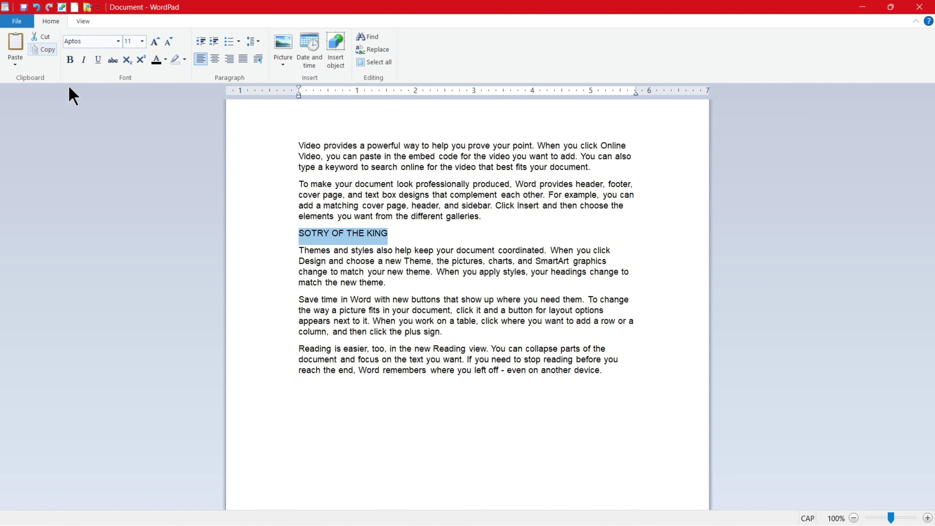
{"action": "left_click", "coordinate": [359, 239]}
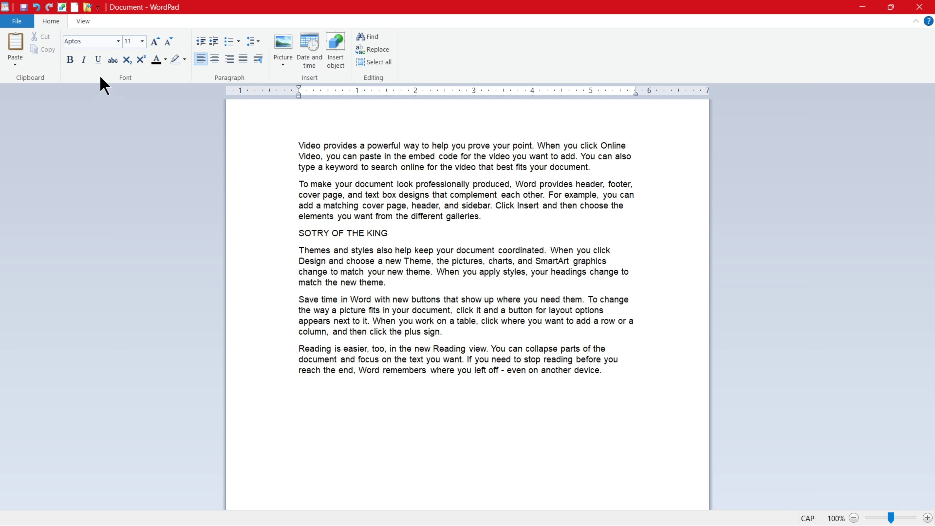
{"action": "left_click", "coordinate": [16, 43]}
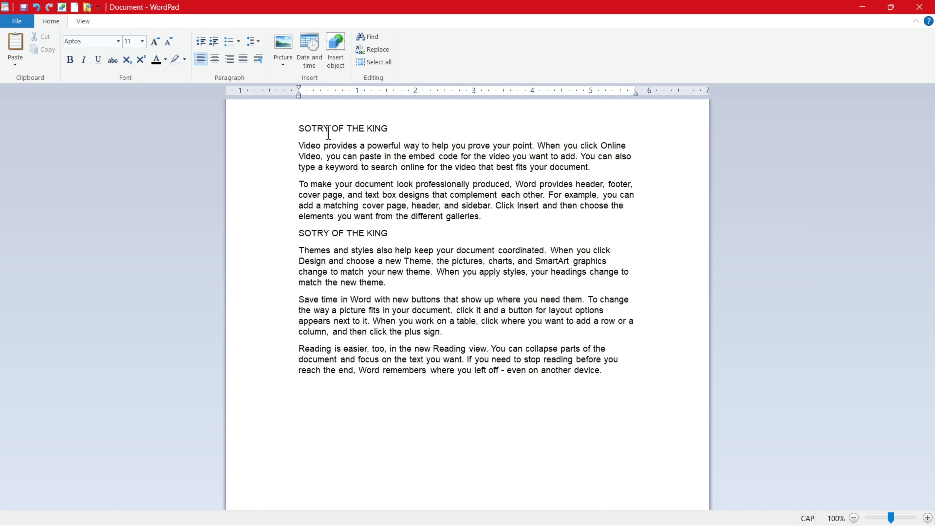
Format the heading above the first paragraph as bold, italic, 16 pt and gold
{"action": "left_click_drag", "start_coordinate": [394, 128], "coordinate": [286, 129]}
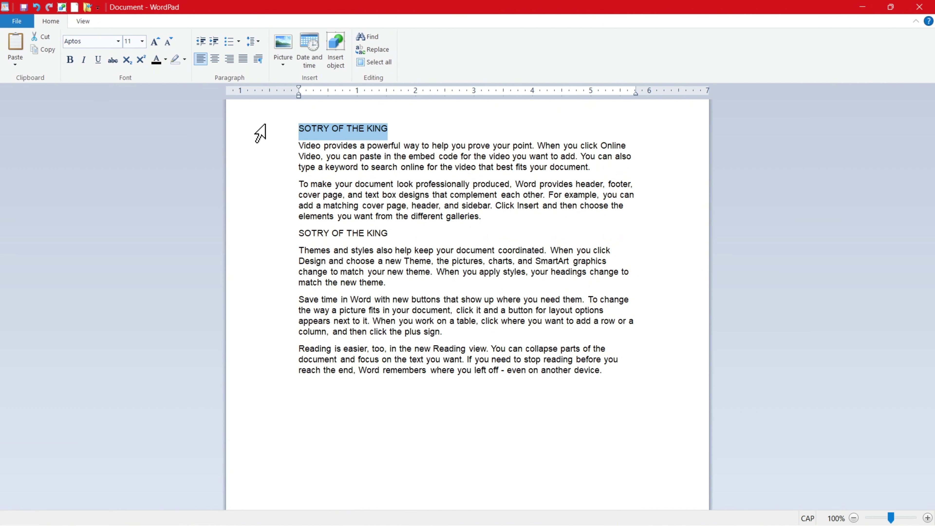
{"action": "left_click", "coordinate": [70, 60]}
{"action": "left_click", "coordinate": [84, 59]}
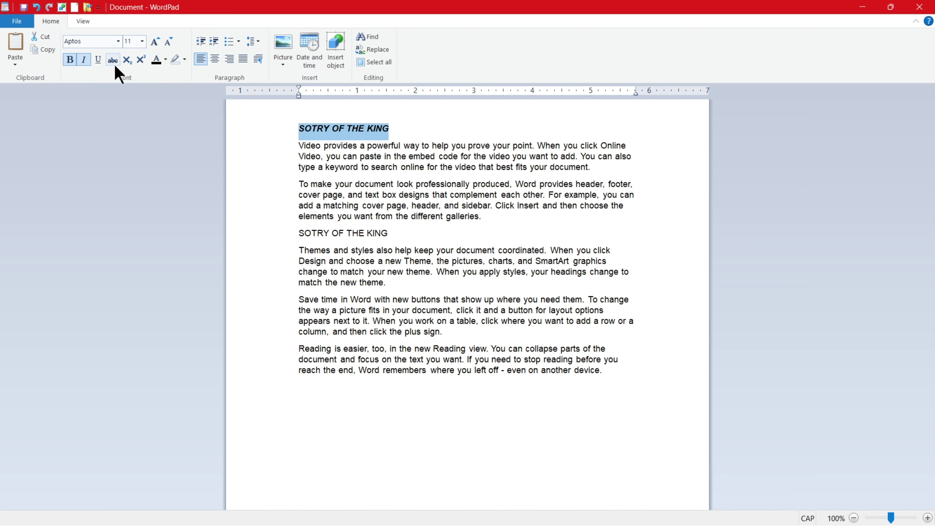
{"action": "left_click", "coordinate": [154, 42]}
{"action": "left_click", "coordinate": [154, 41]}
{"action": "left_click", "coordinate": [155, 41]}
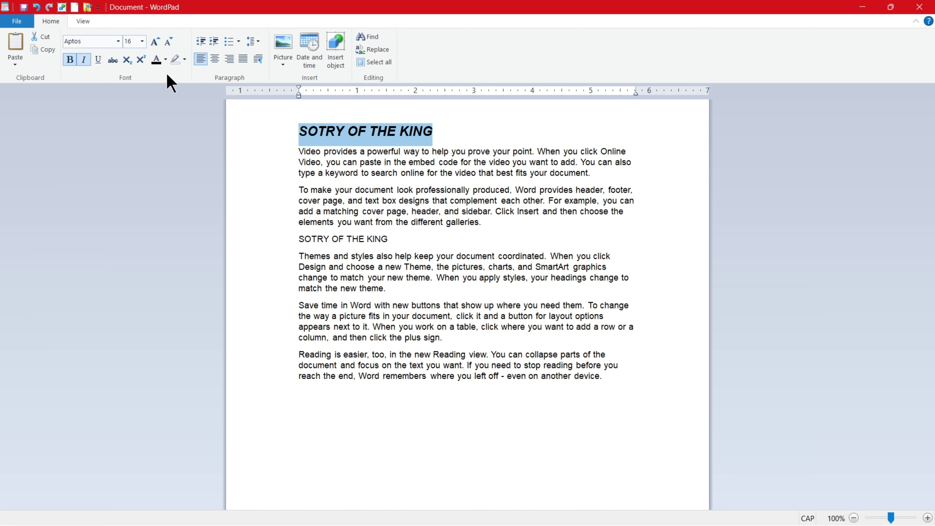
{"action": "left_click", "coordinate": [165, 60]}
{"action": "left_click", "coordinate": [167, 100]}
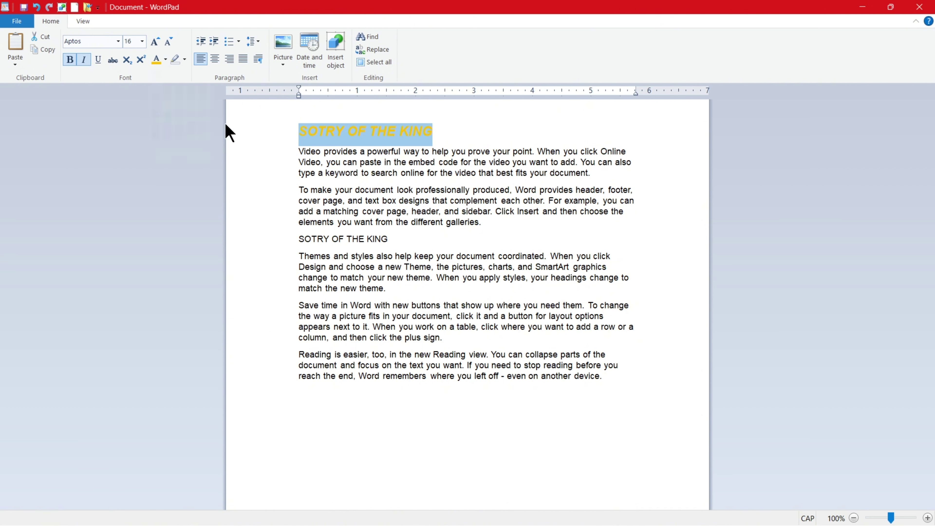
Copy the gold heading and paste it on a new line directly below the plain "SOTRY OF THE KING" heading
{"action": "left_click", "coordinate": [357, 132]}
{"action": "left_click_drag", "start_coordinate": [438, 134], "coordinate": [299, 134]}
{"action": "left_click", "coordinate": [402, 237]}
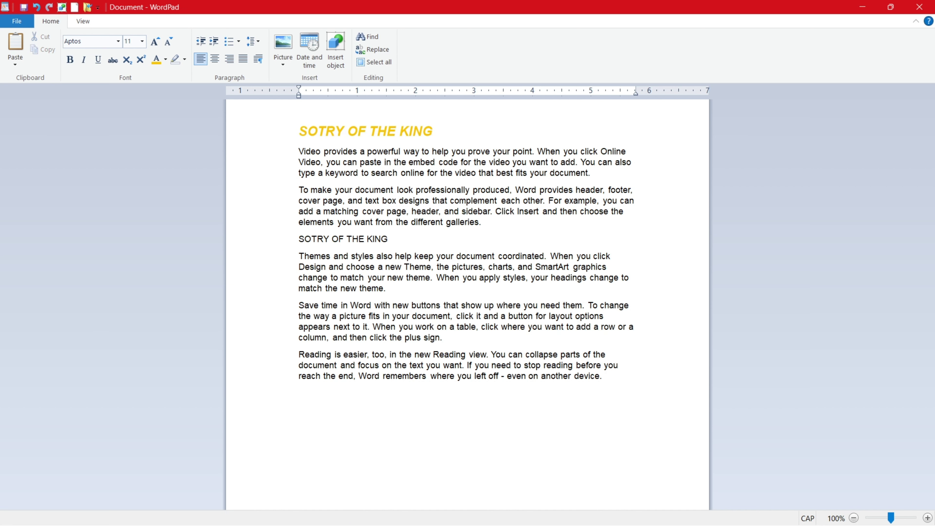
{"action": "key", "text": "Return"}
{"action": "left_click", "coordinate": [16, 46]}
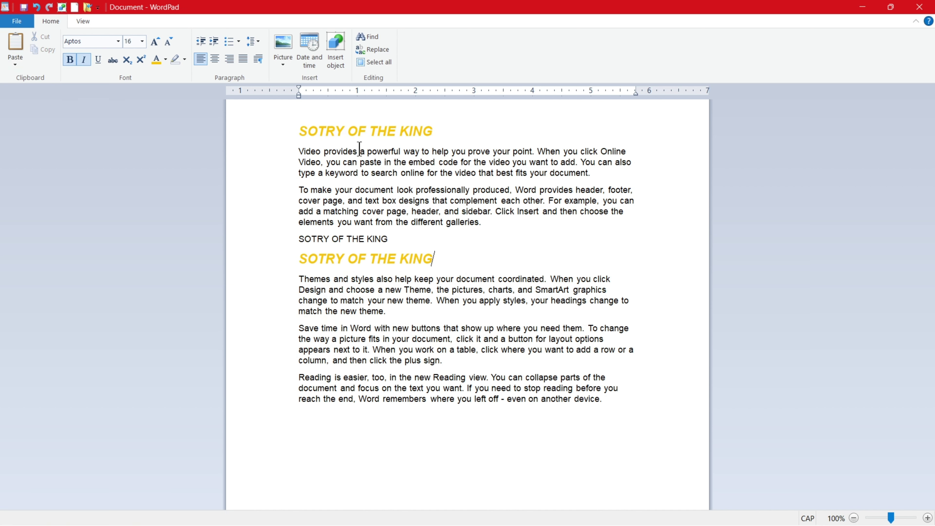
{"action": "left_click_drag", "start_coordinate": [433, 131], "coordinate": [305, 114]}
{"action": "left_click_drag", "start_coordinate": [442, 257], "coordinate": [299, 259]}
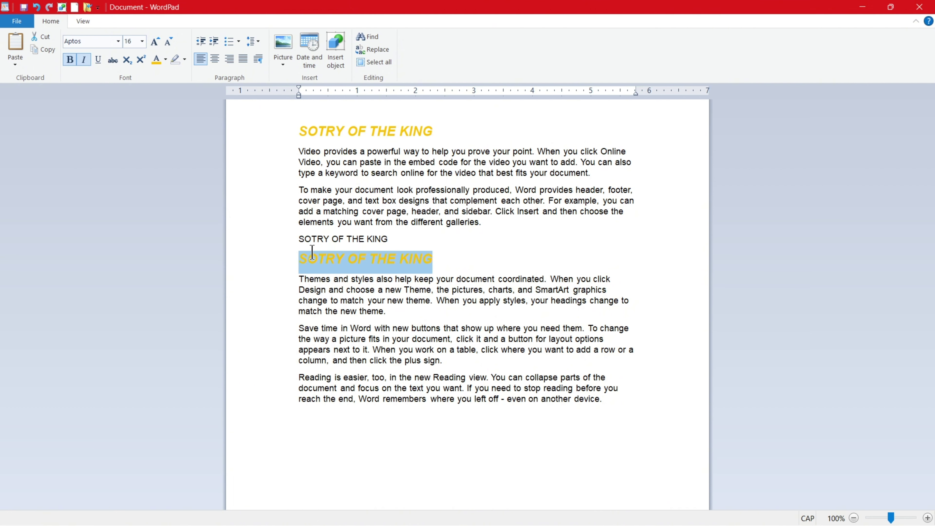
Paste the copied gold heading as a Wordpad Document object with Paste Special on a new line below the second gold heading
{"action": "left_click", "coordinate": [439, 261]}
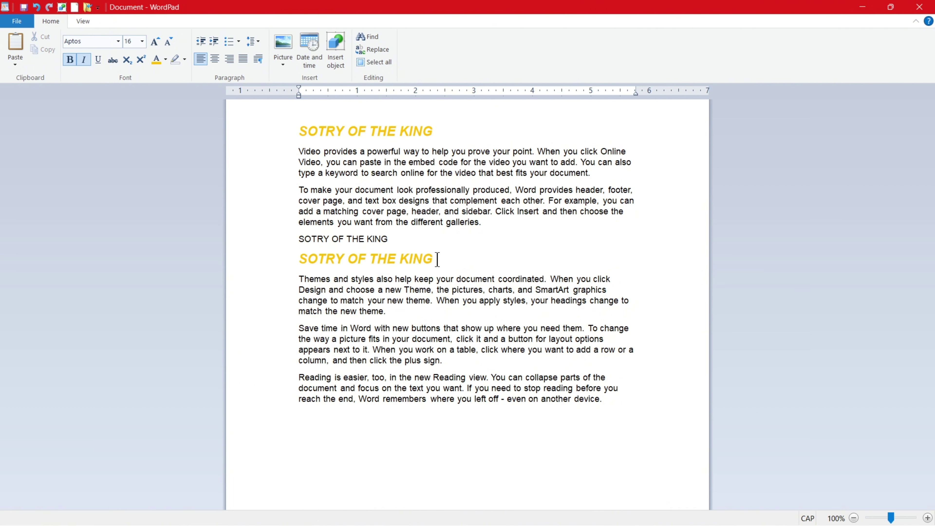
{"action": "key", "text": "Return"}
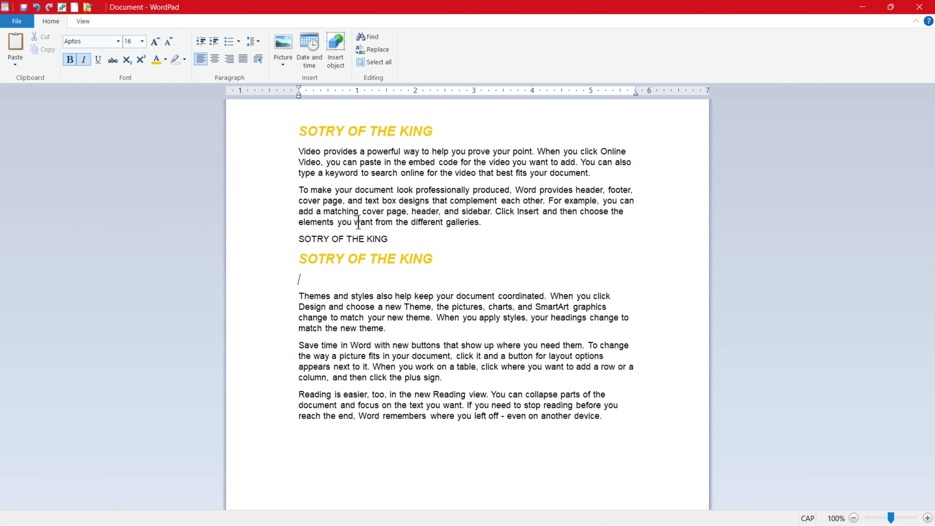
{"action": "left_click", "coordinate": [14, 64]}
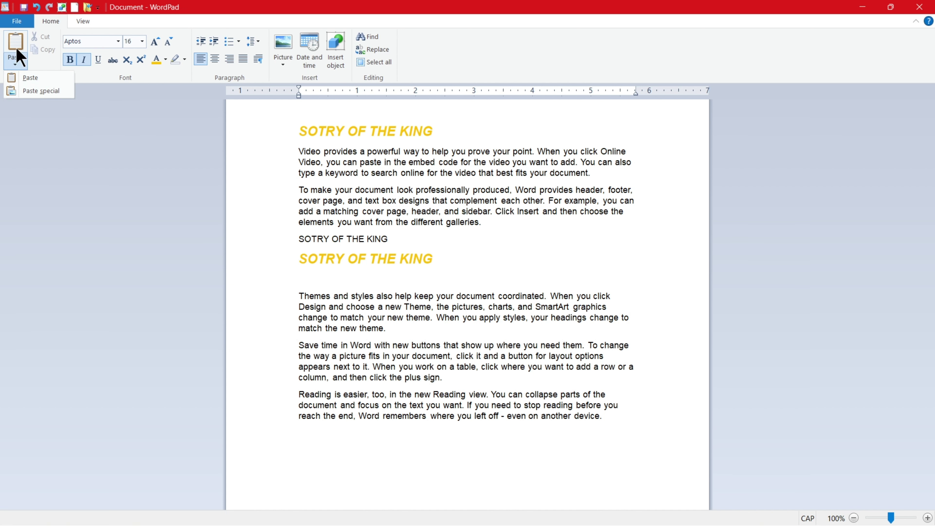
{"action": "left_click", "coordinate": [32, 91]}
{"action": "left_click_drag", "start_coordinate": [398, 197], "coordinate": [605, 128]}
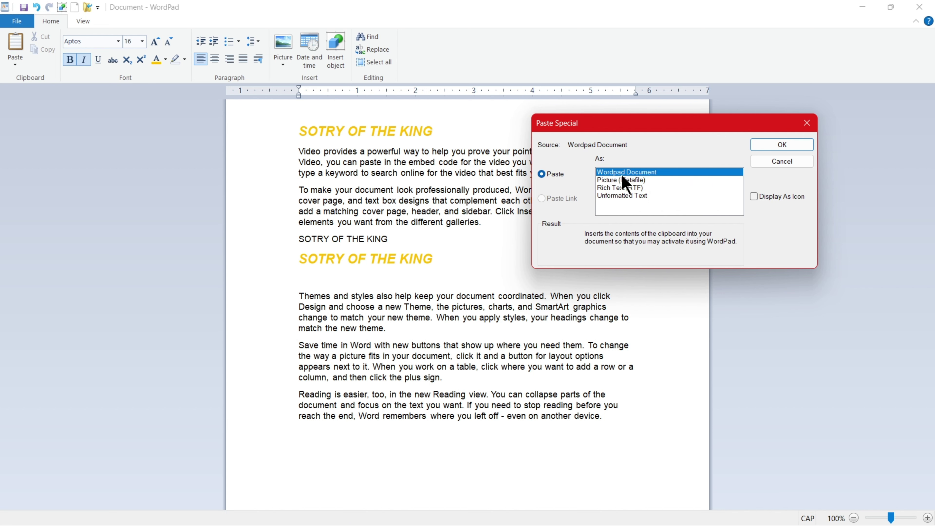
{"action": "left_click", "coordinate": [780, 145]}
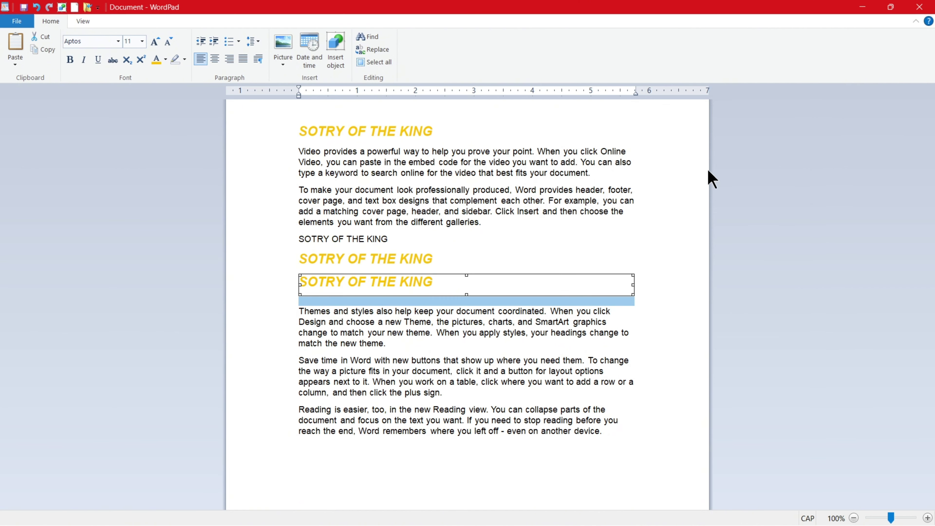
Try moving the pasted heading object into the "Themes and styles" paragraph after "Theme," and undo the move
{"action": "left_click_drag", "start_coordinate": [418, 291], "coordinate": [434, 320]}
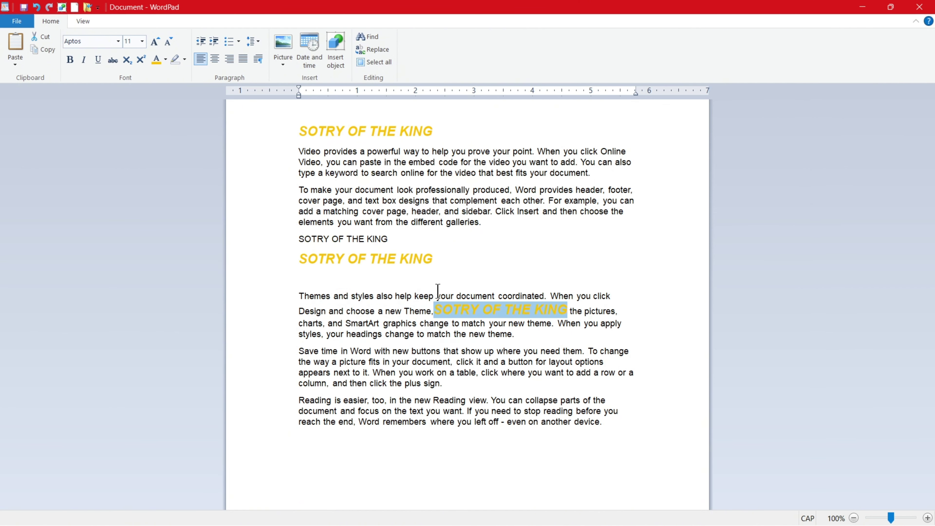
{"action": "left_click", "coordinate": [479, 312]}
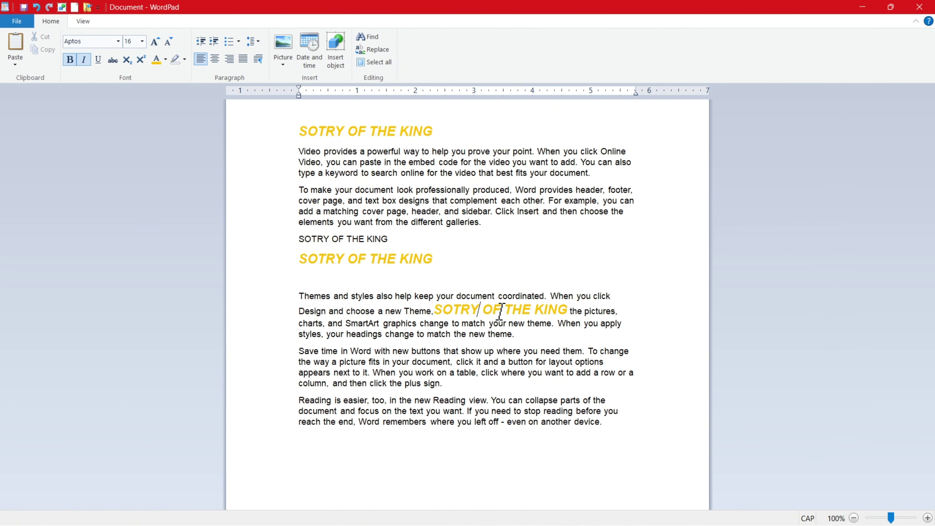
{"action": "key", "text": "ctrl+z"}
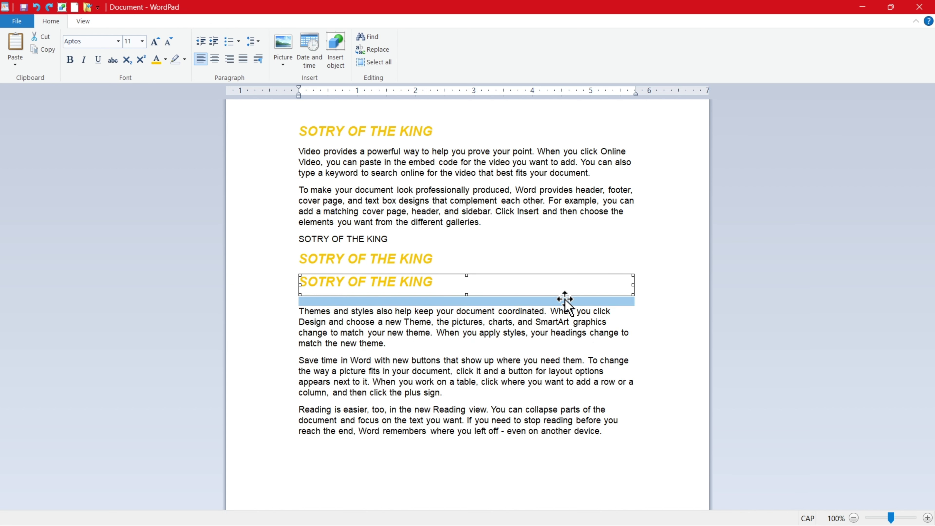
Add an empty line below the heading object, then copy the heading above the first paragraph and replace it with a Picture (Metafile) copy
{"action": "left_click", "coordinate": [641, 304]}
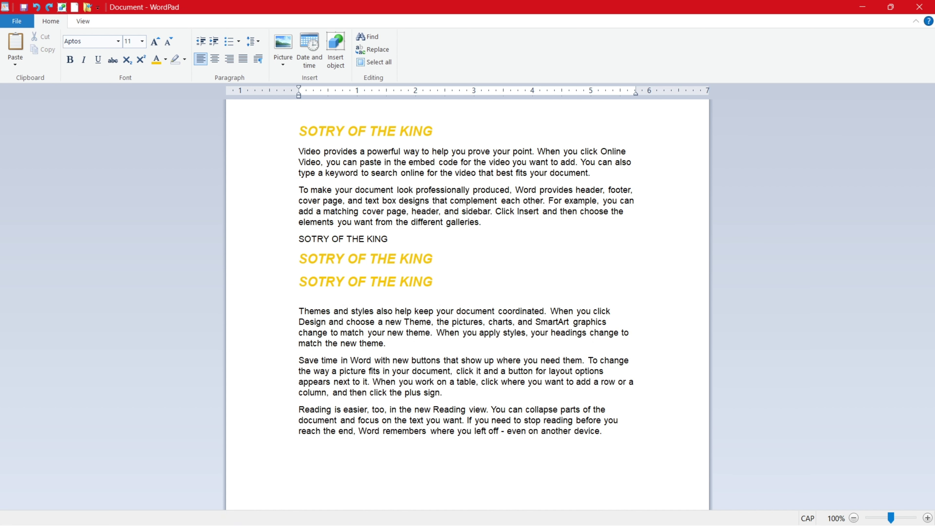
{"action": "key", "text": "Return"}
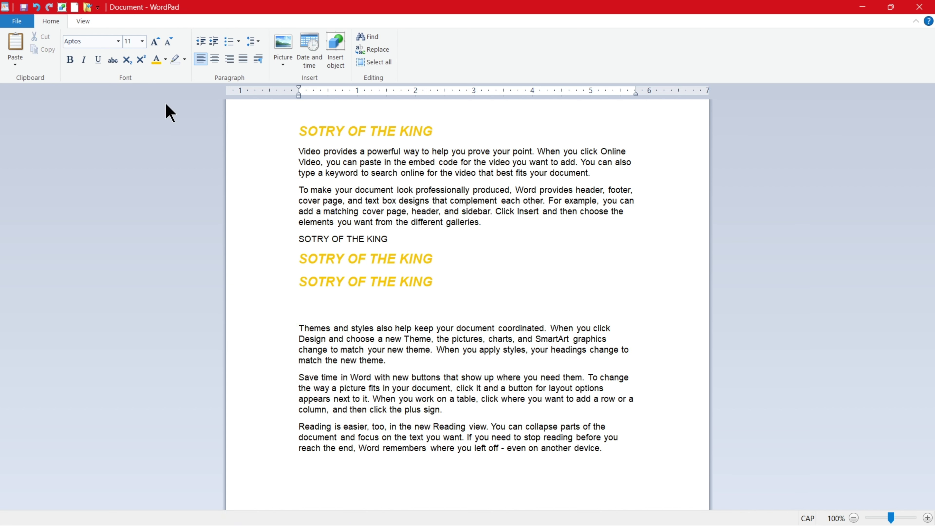
{"action": "triple_click", "coordinate": [371, 131]}
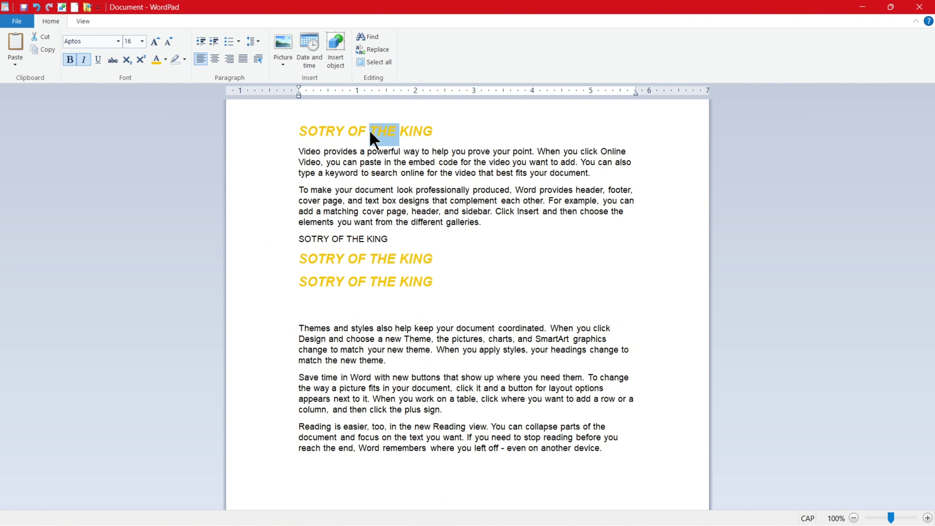
{"action": "left_click", "coordinate": [46, 49]}
{"action": "left_click", "coordinate": [15, 63]}
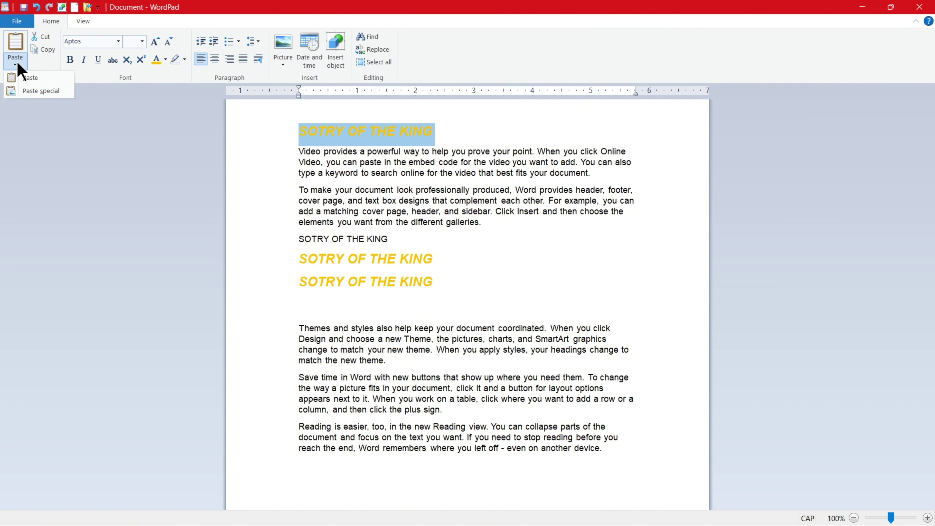
{"action": "left_click", "coordinate": [24, 95]}
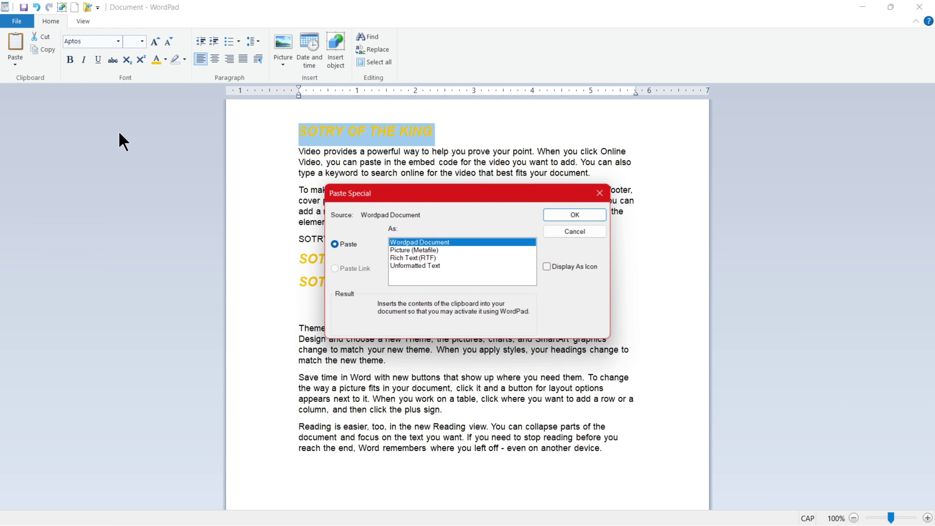
{"action": "left_click", "coordinate": [419, 251]}
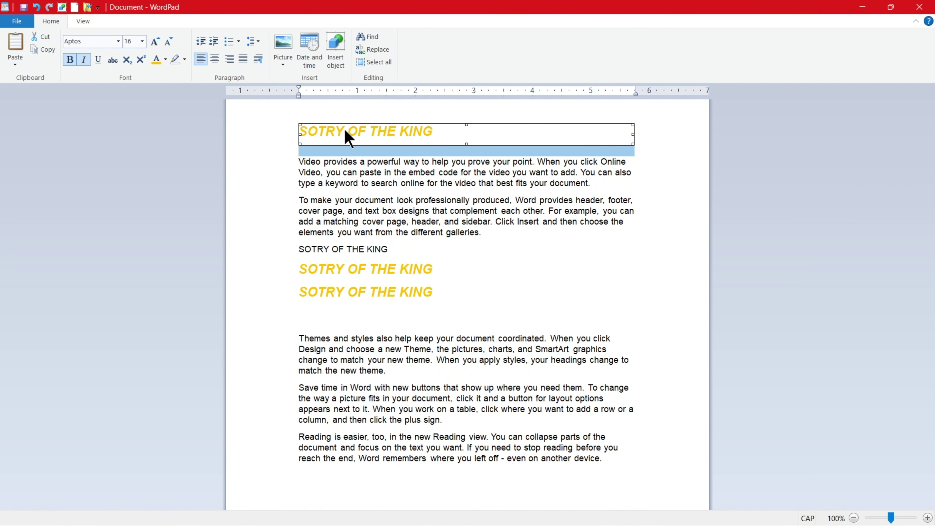
Paste the gold heading as Rich Text (RTF) on the empty line above the "Themes and styles" paragraph
{"action": "left_click", "coordinate": [313, 316]}
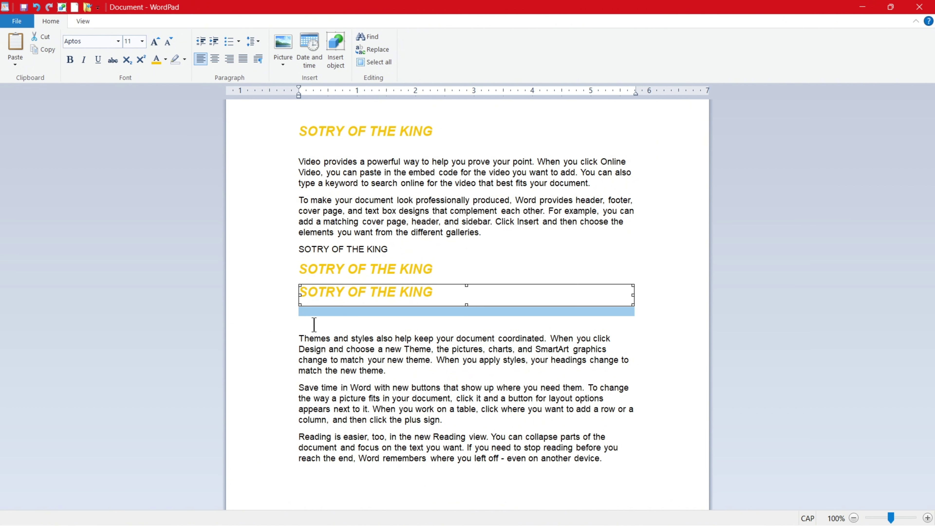
{"action": "triple_click", "coordinate": [324, 282]}
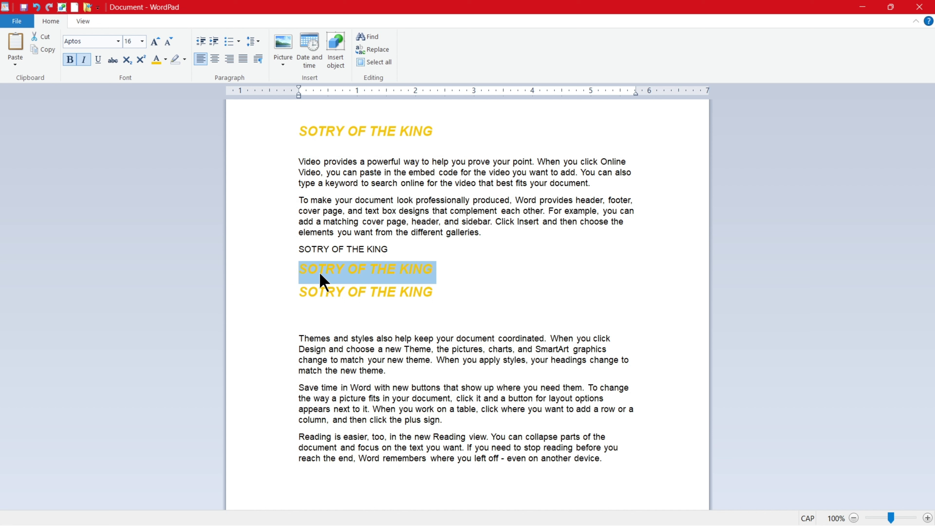
{"action": "left_click", "coordinate": [311, 319]}
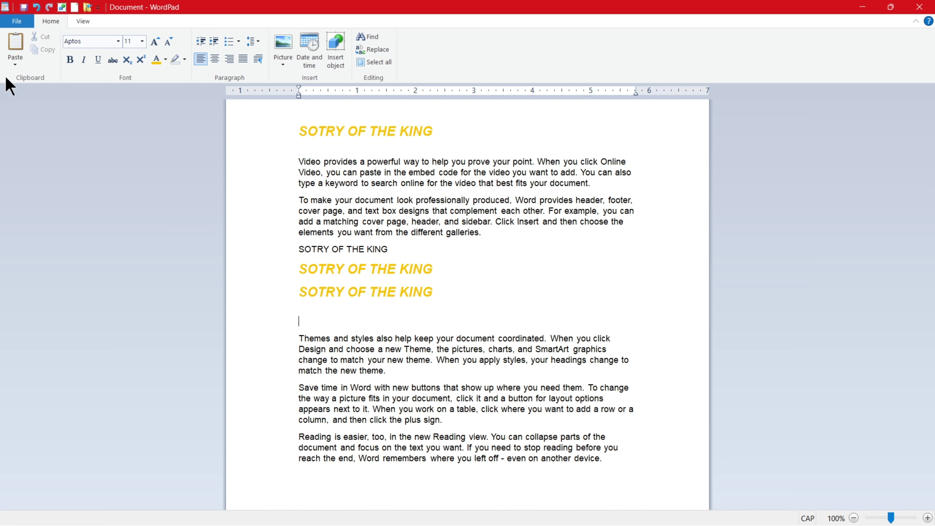
{"action": "left_click", "coordinate": [15, 63]}
{"action": "left_click", "coordinate": [37, 93]}
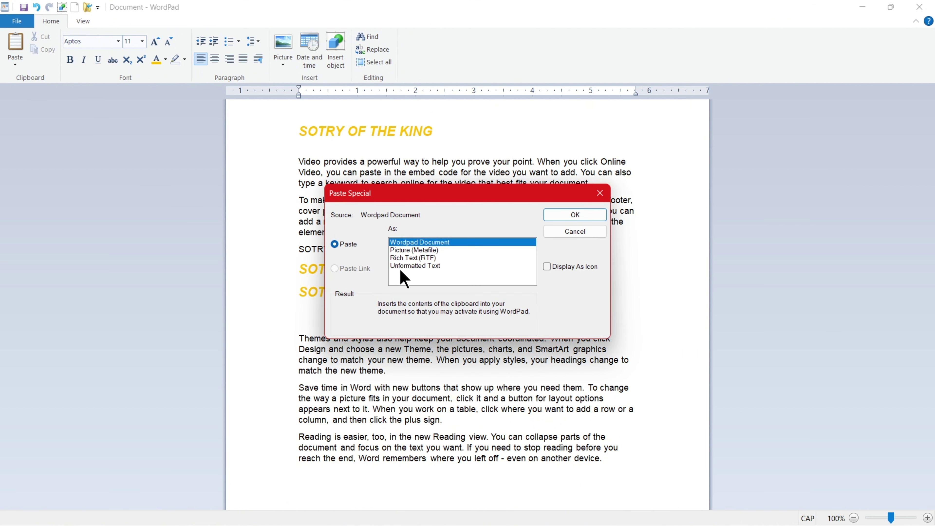
{"action": "left_click", "coordinate": [415, 259]}
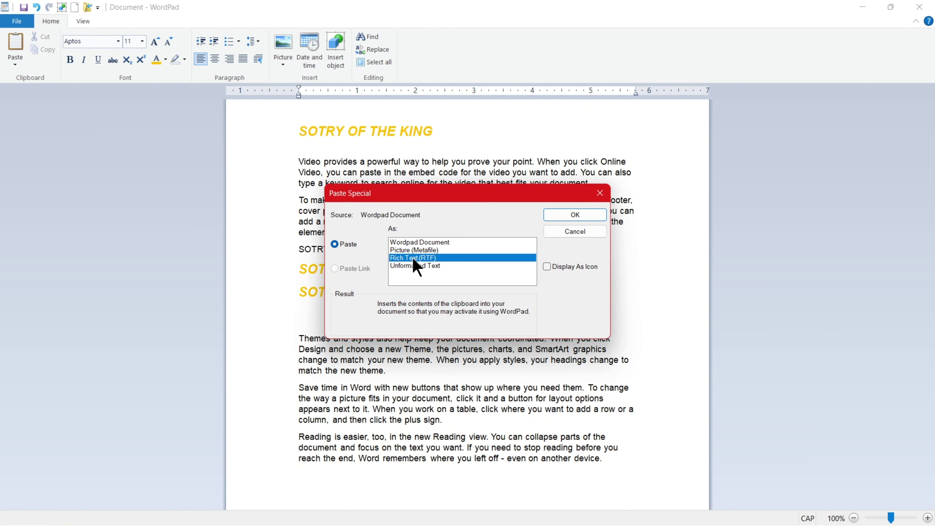
{"action": "left_click", "coordinate": [571, 216]}
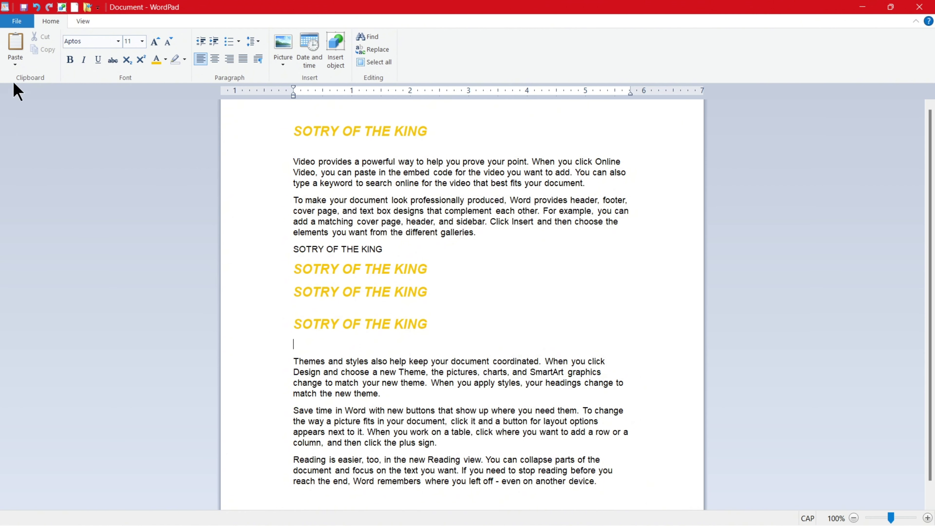
Paste the heading as Unformatted Text on the line below the Rich Text copy and compare it with a gold heading
{"action": "left_click", "coordinate": [15, 65]}
{"action": "left_click", "coordinate": [33, 89]}
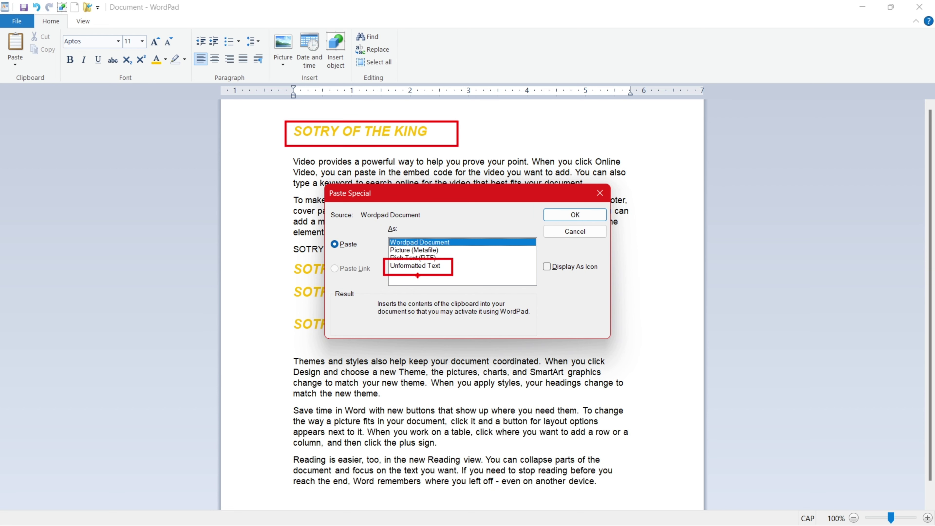
{"action": "left_click", "coordinate": [417, 266]}
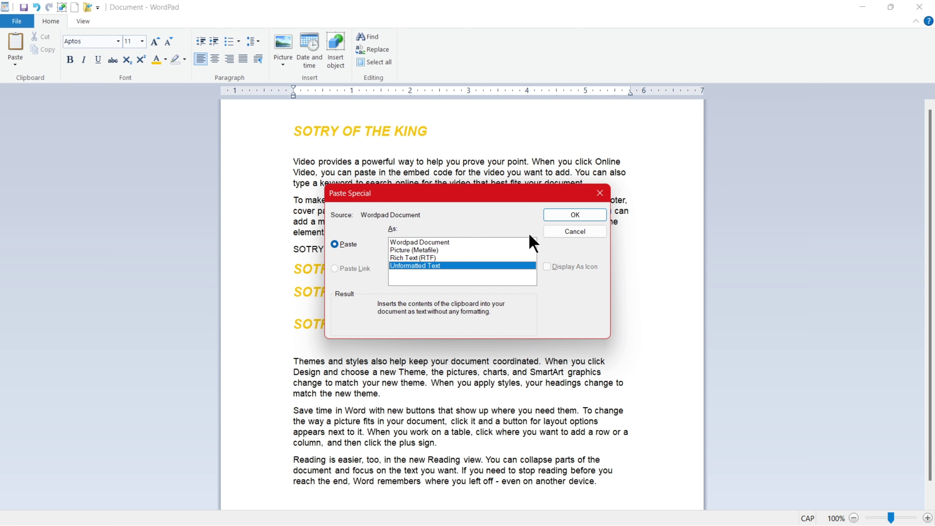
{"action": "left_click", "coordinate": [575, 215]}
{"action": "left_click_drag", "start_coordinate": [420, 268], "coordinate": [299, 273]}
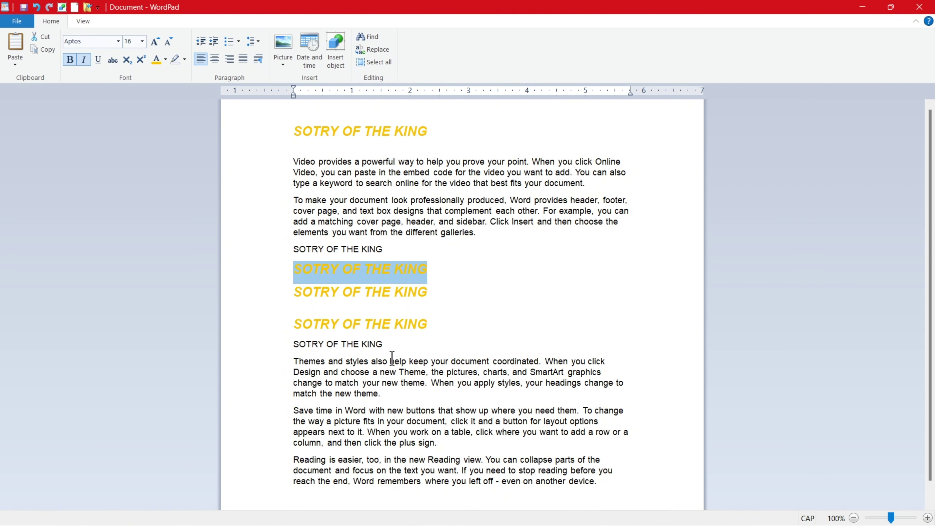
{"action": "left_click_drag", "start_coordinate": [394, 345], "coordinate": [290, 346]}
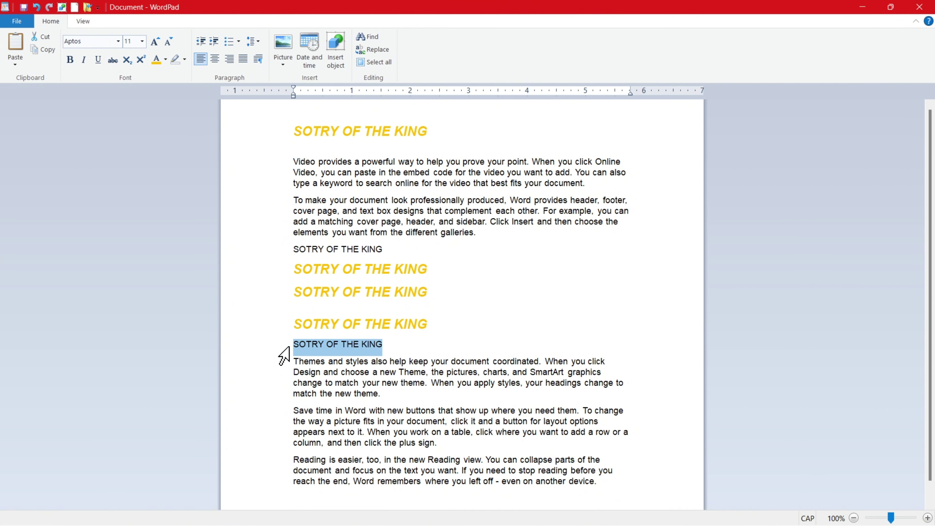
Copy the gold heading and paste it as a Wordpad Document displayed as an icon on a new line below the unformatted heading
{"action": "left_click", "coordinate": [389, 346]}
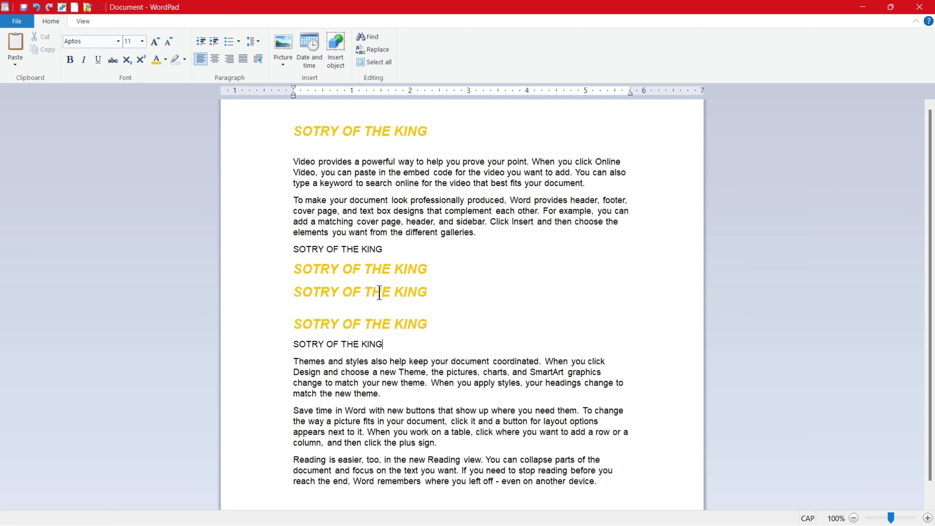
{"action": "left_click", "coordinate": [14, 63]}
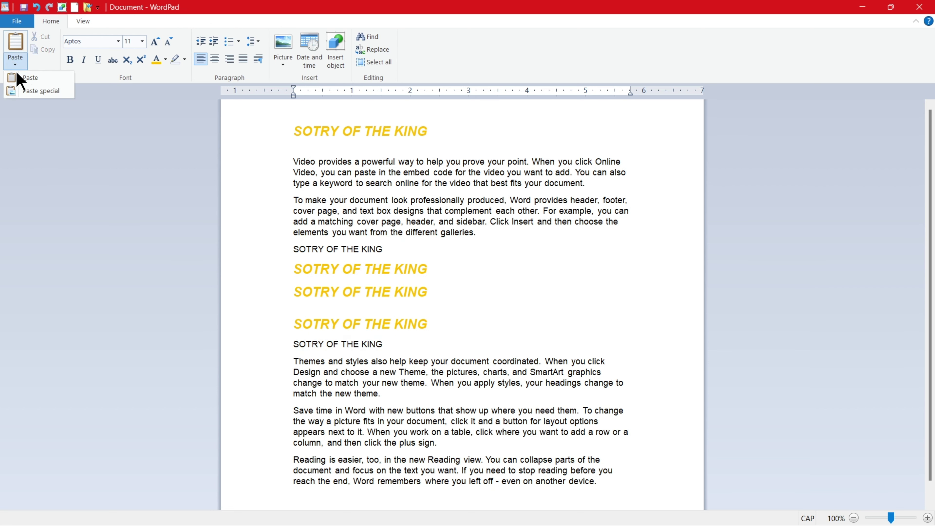
{"action": "left_click", "coordinate": [31, 91]}
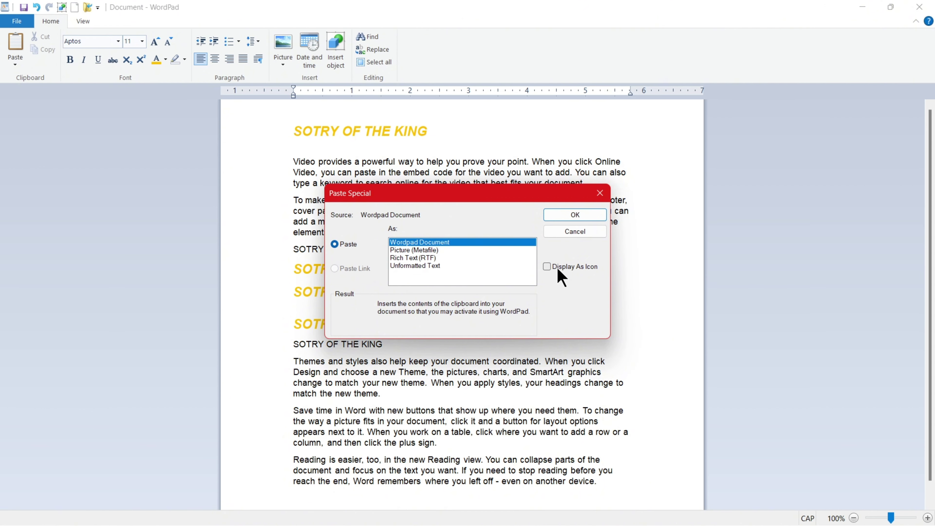
{"action": "key", "text": "Return"}
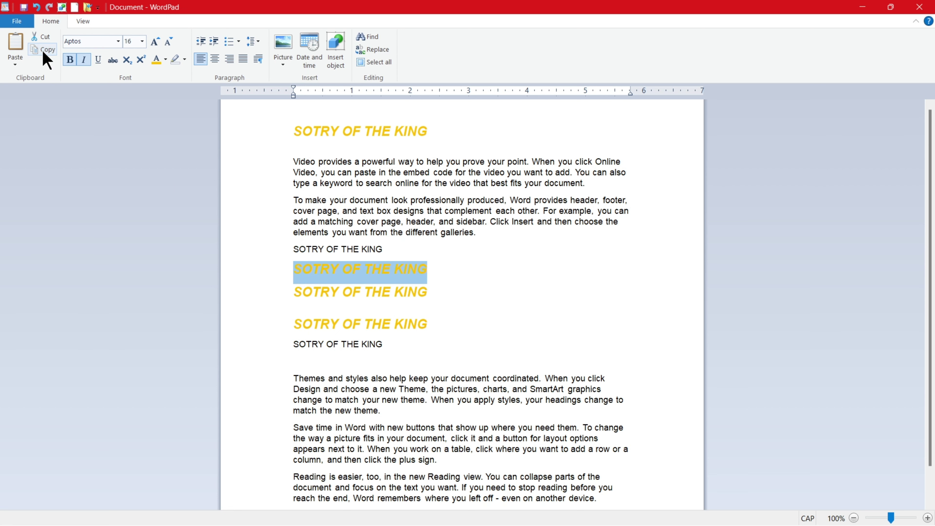
{"action": "left_click", "coordinate": [307, 361]}
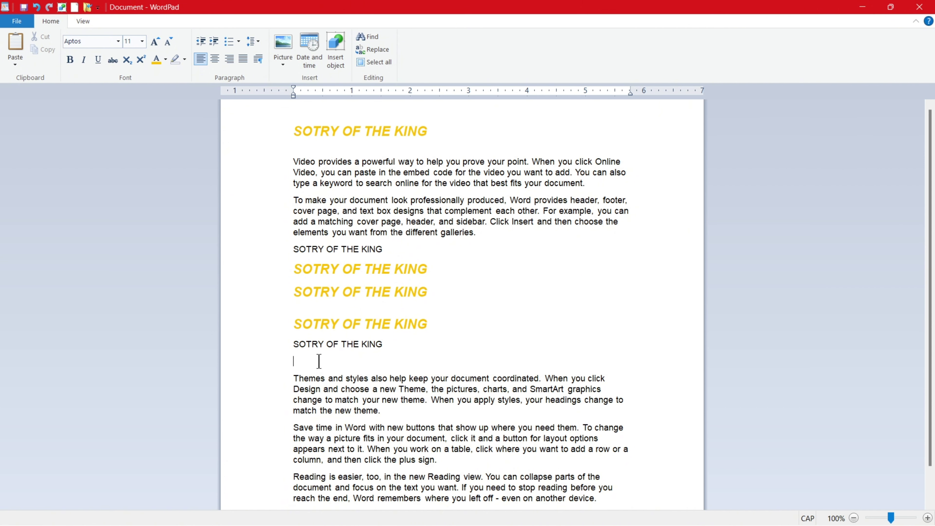
{"action": "left_click", "coordinate": [15, 62]}
{"action": "left_click", "coordinate": [41, 90]}
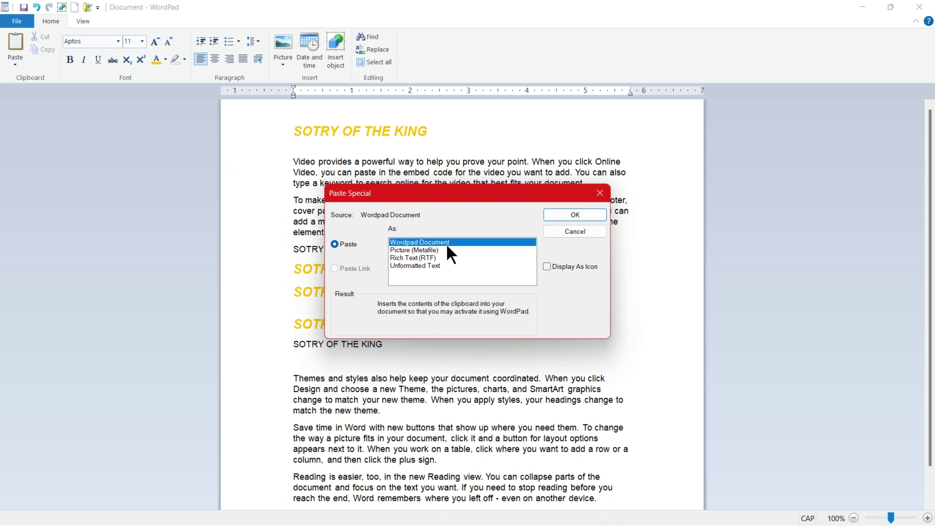
{"action": "left_click", "coordinate": [560, 267]}
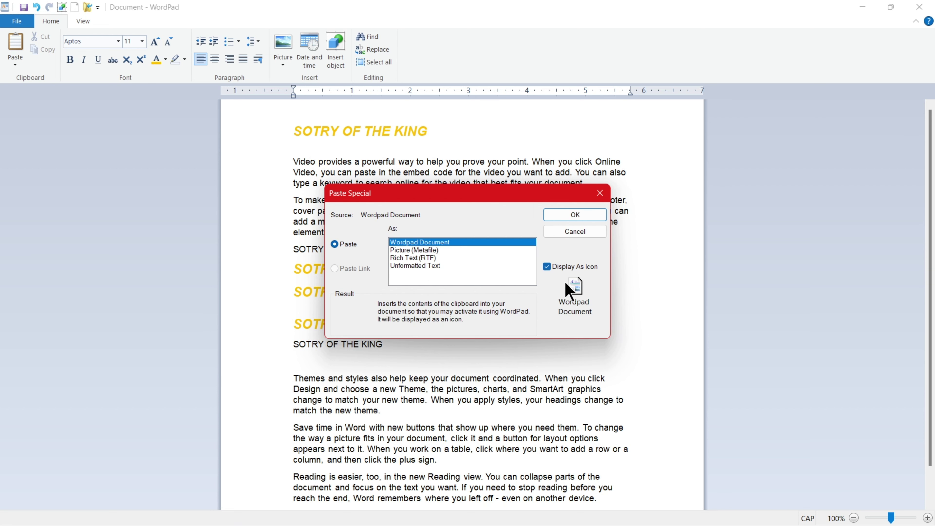
{"action": "left_click", "coordinate": [579, 214]}
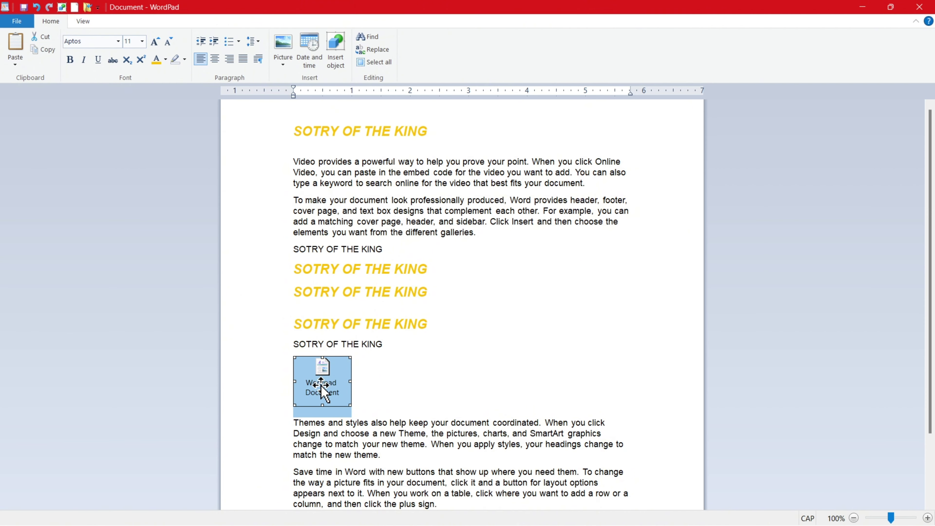
Open the Wordpad Document icon to examine the embedded heading, then close its window and deselect the icon
{"action": "scroll", "coordinate": [368, 368], "scroll_direction": "down", "scroll_amount": 2}
{"action": "double_click", "coordinate": [326, 321]}
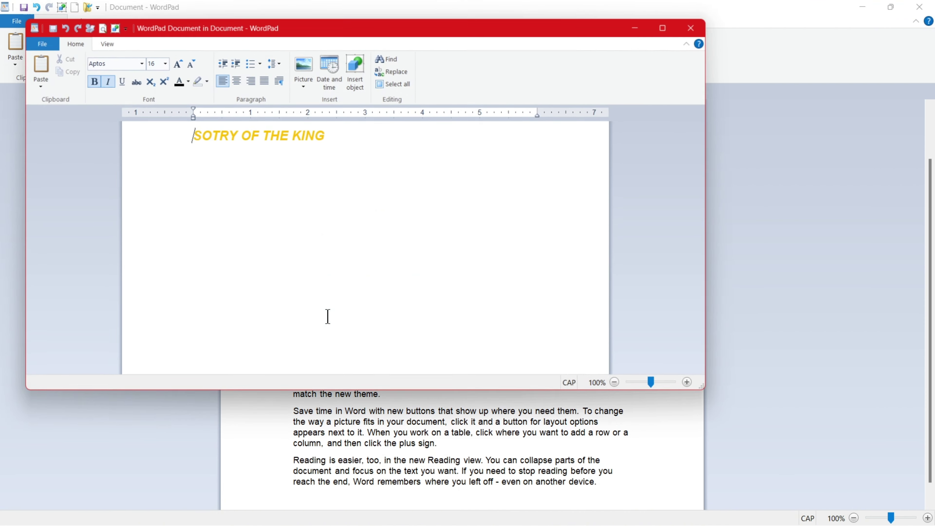
{"action": "left_click_drag", "start_coordinate": [324, 135], "coordinate": [180, 135]}
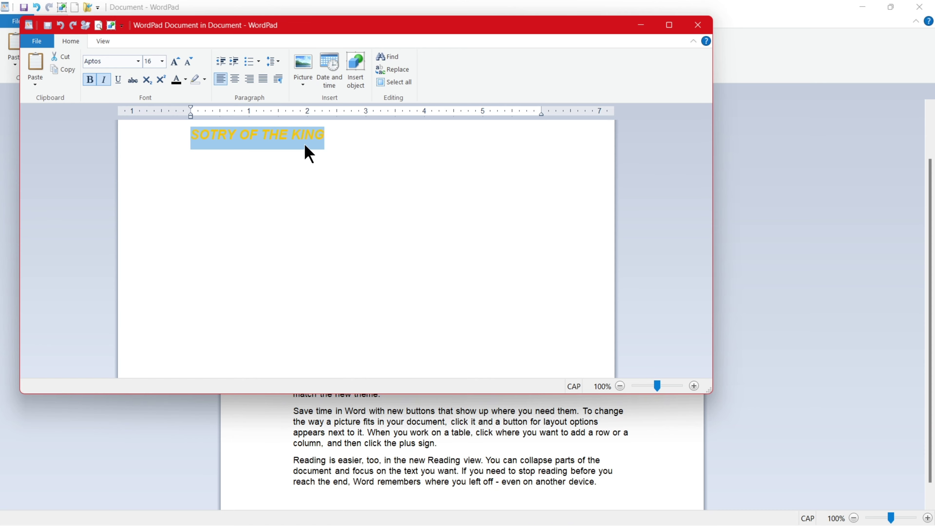
{"action": "left_click", "coordinate": [703, 28]}
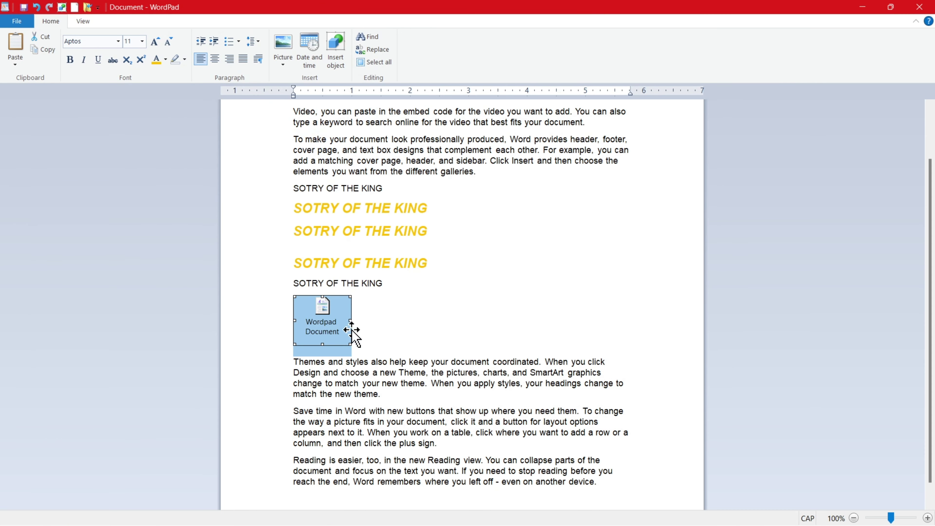
{"action": "left_click", "coordinate": [364, 334]}
{"action": "scroll", "coordinate": [396, 311], "scroll_direction": "up", "scroll_amount": 2}
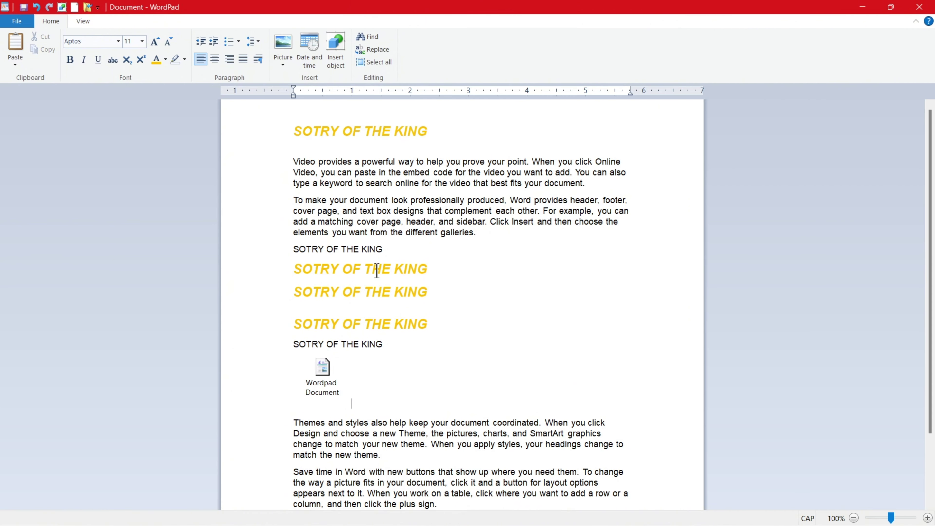